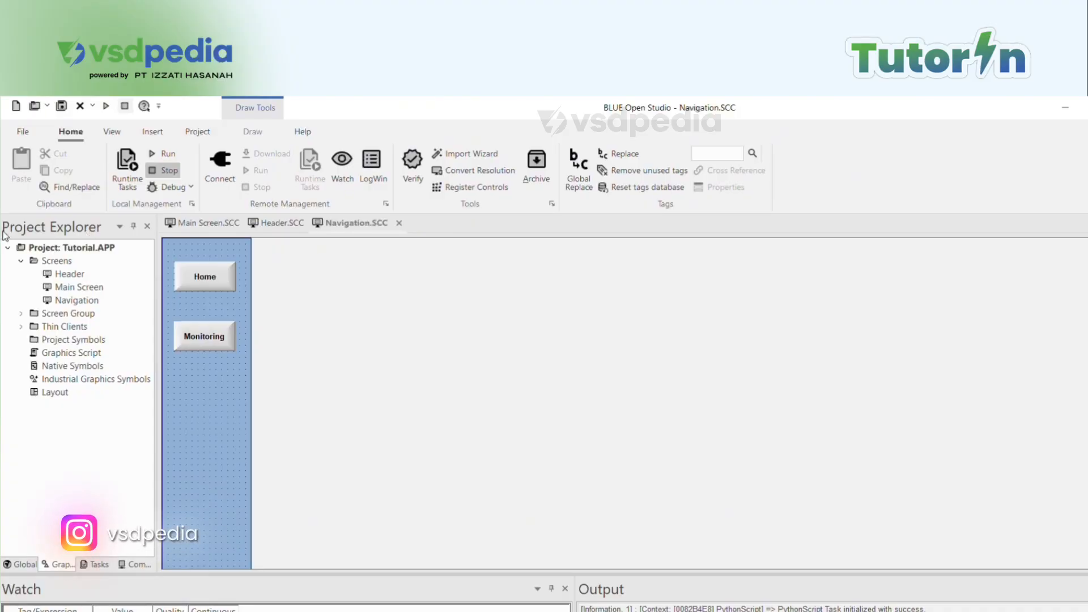
# Step: Hide the Project Explorer and show it again
pyautogui.click(146, 226)
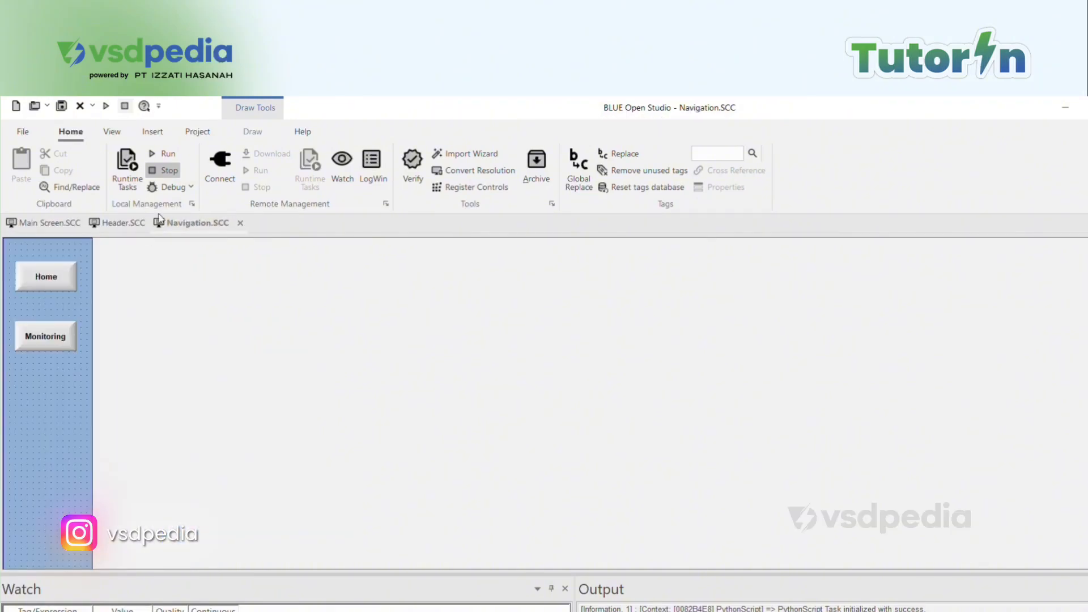
pyautogui.click(159, 132)
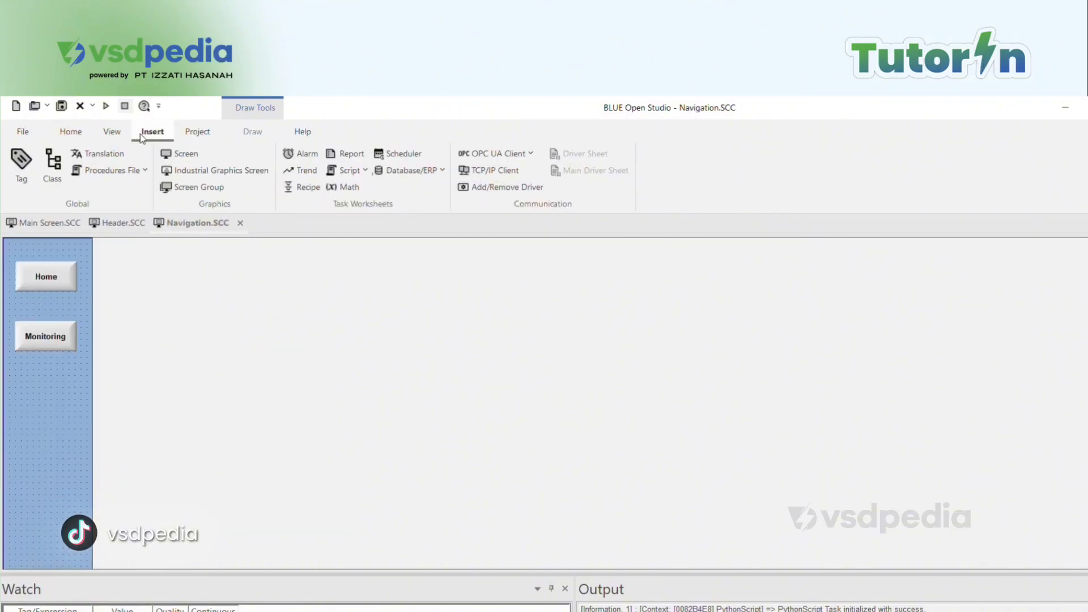
pyautogui.click(112, 132)
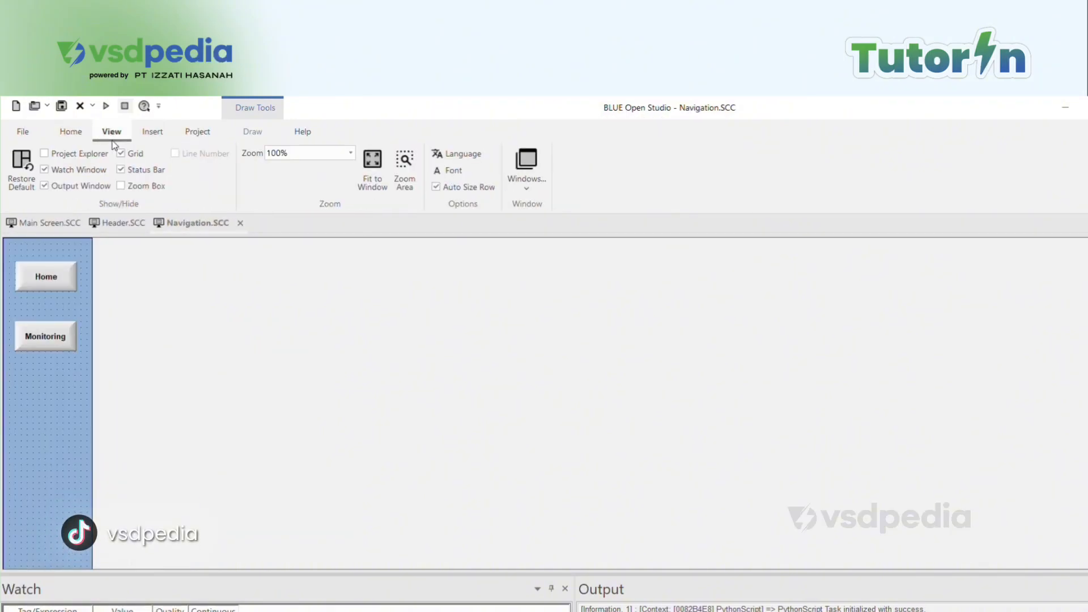
pyautogui.click(49, 158)
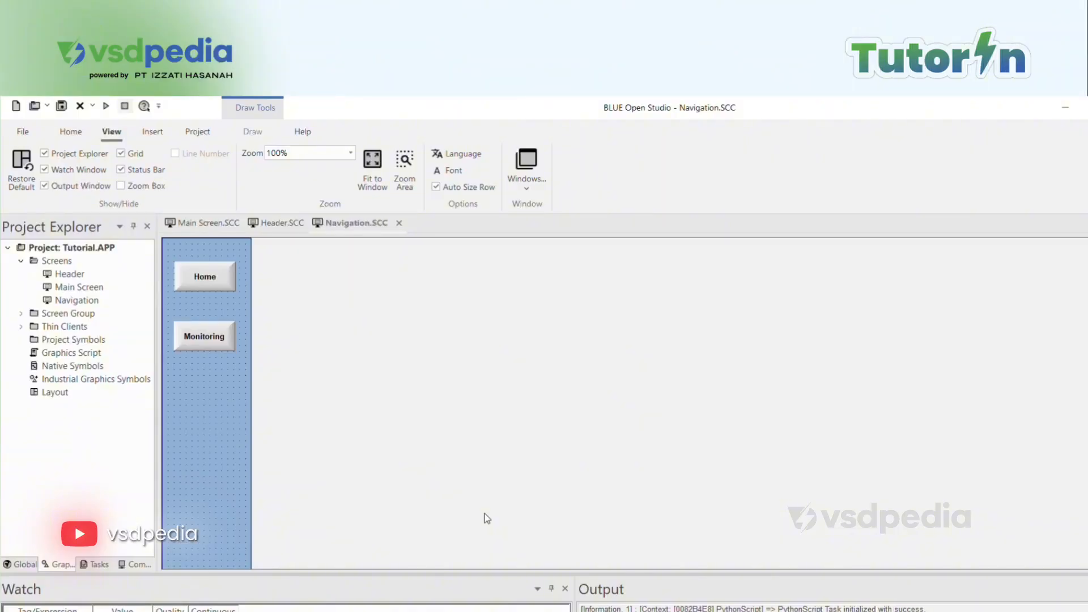
# Step: Examine the project tree's Global section with its Project Tags folder, and the graphics, tasks and communication sections
pyautogui.click(23, 565)
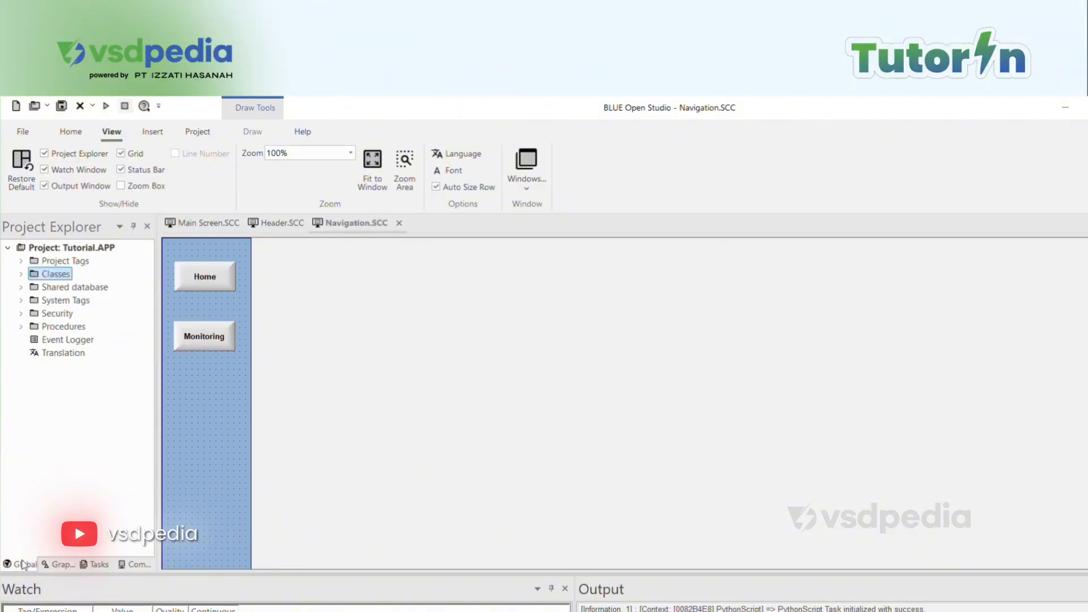
pyautogui.click(22, 260)
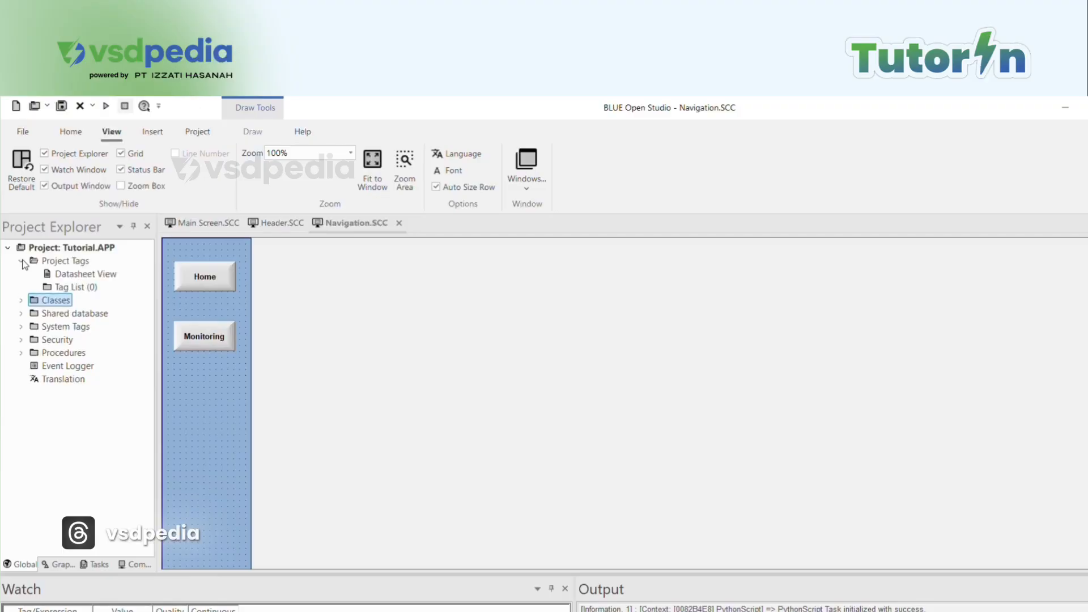
pyautogui.click(22, 262)
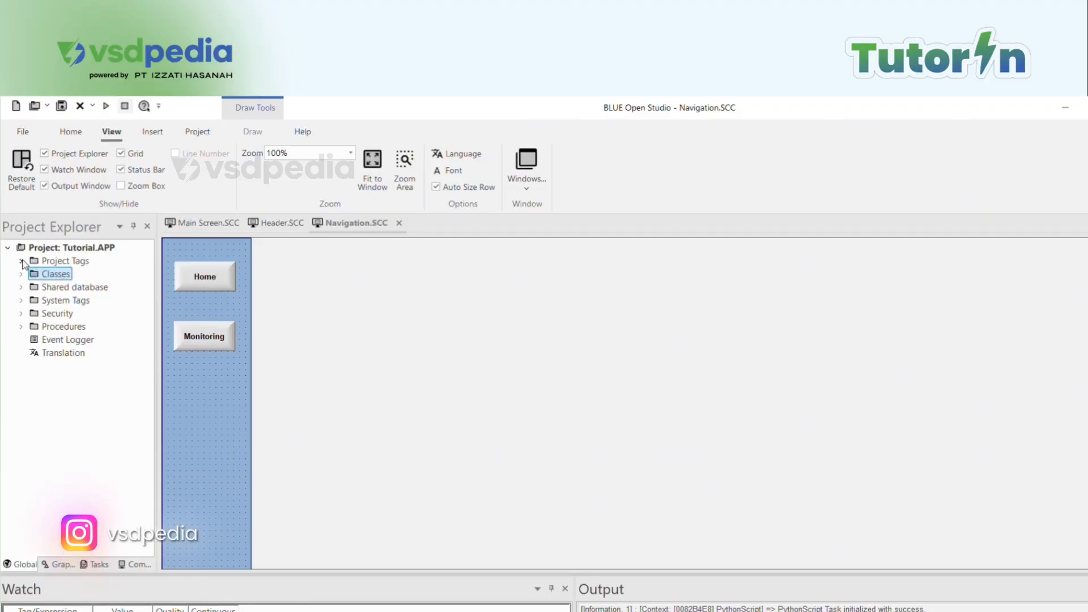
pyautogui.click(22, 262)
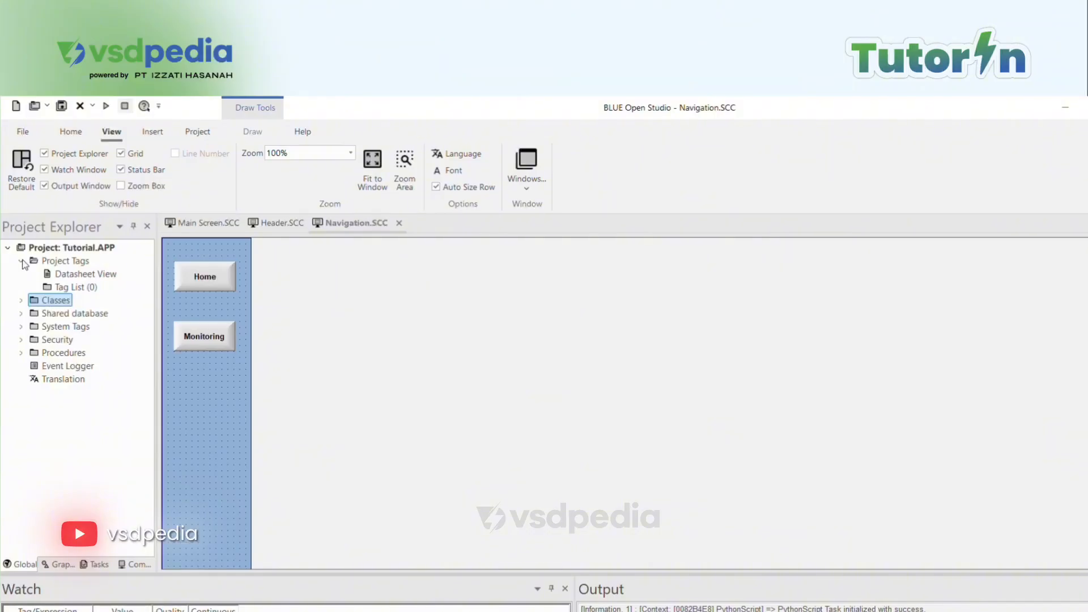
pyautogui.doubleClick(51, 264)
pyautogui.click(57, 564)
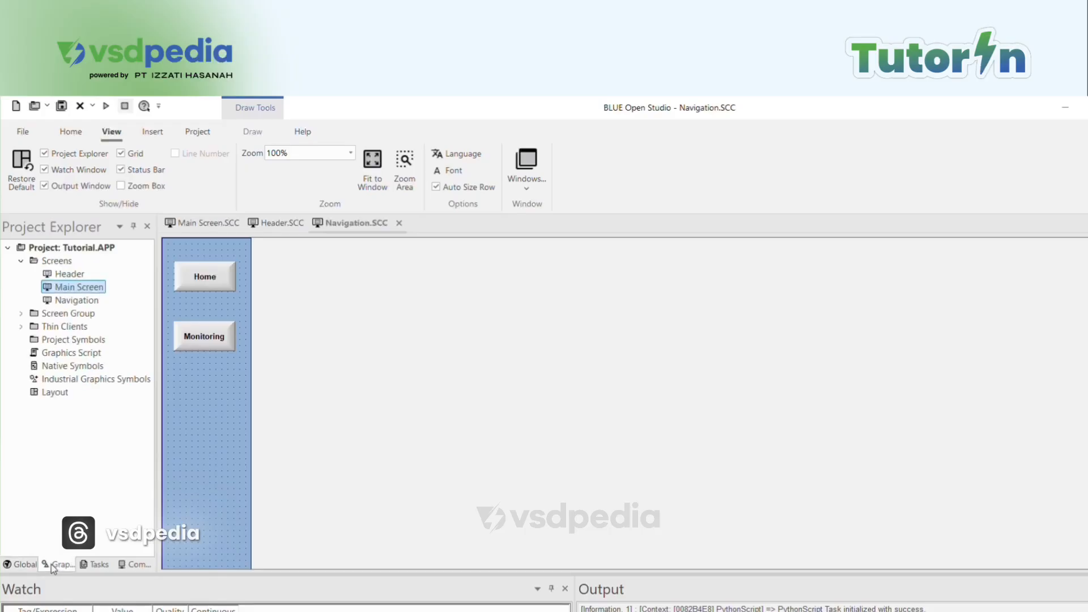
pyautogui.click(100, 565)
pyautogui.click(132, 565)
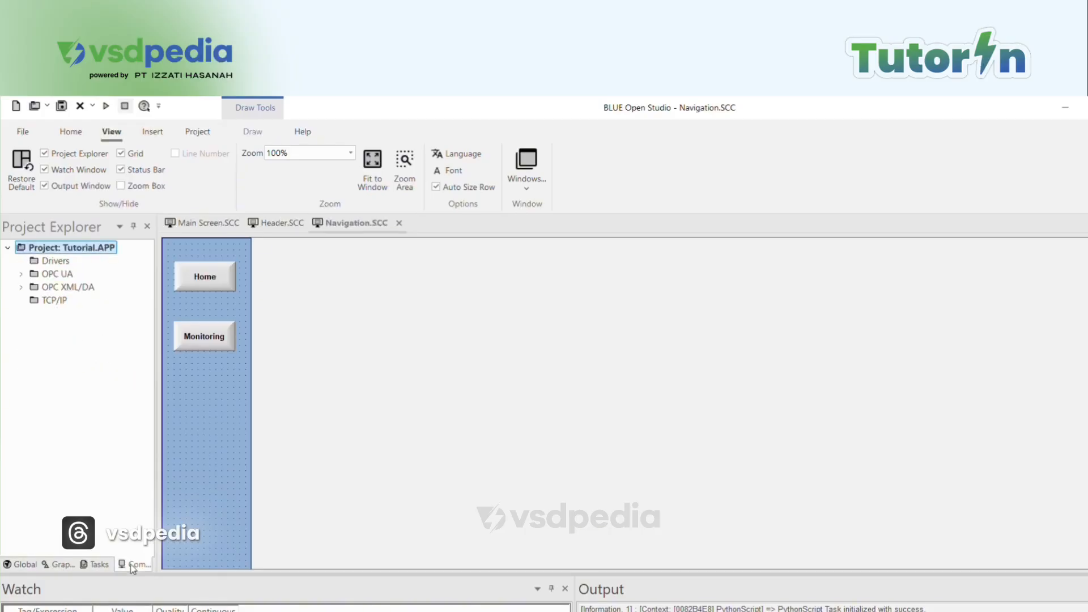
# Step: Open the Datasheet View of the project tags from the project's global items
pyautogui.click(14, 565)
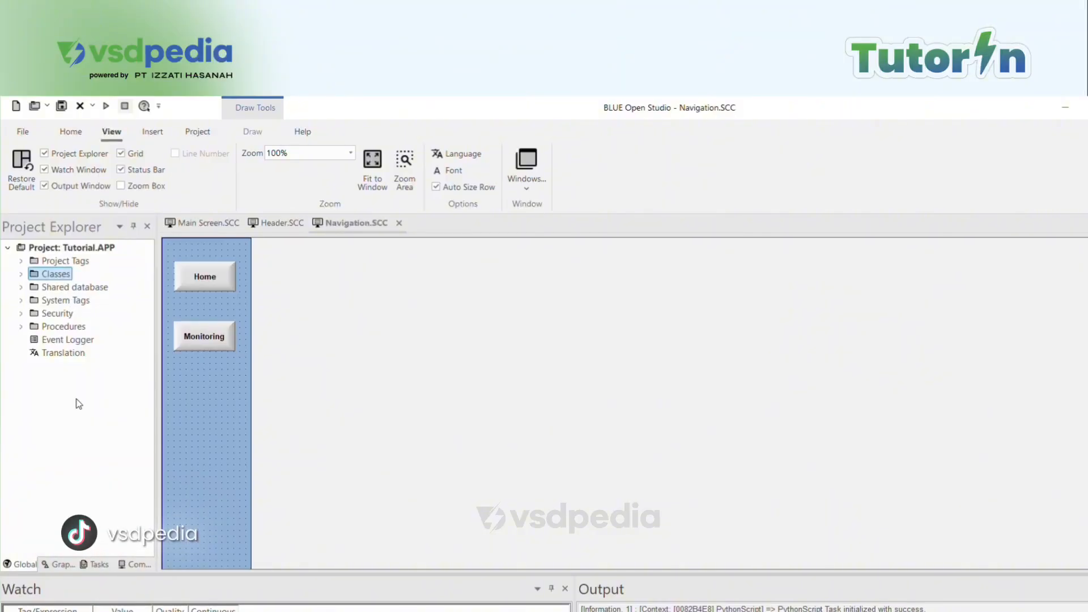
pyautogui.click(67, 262)
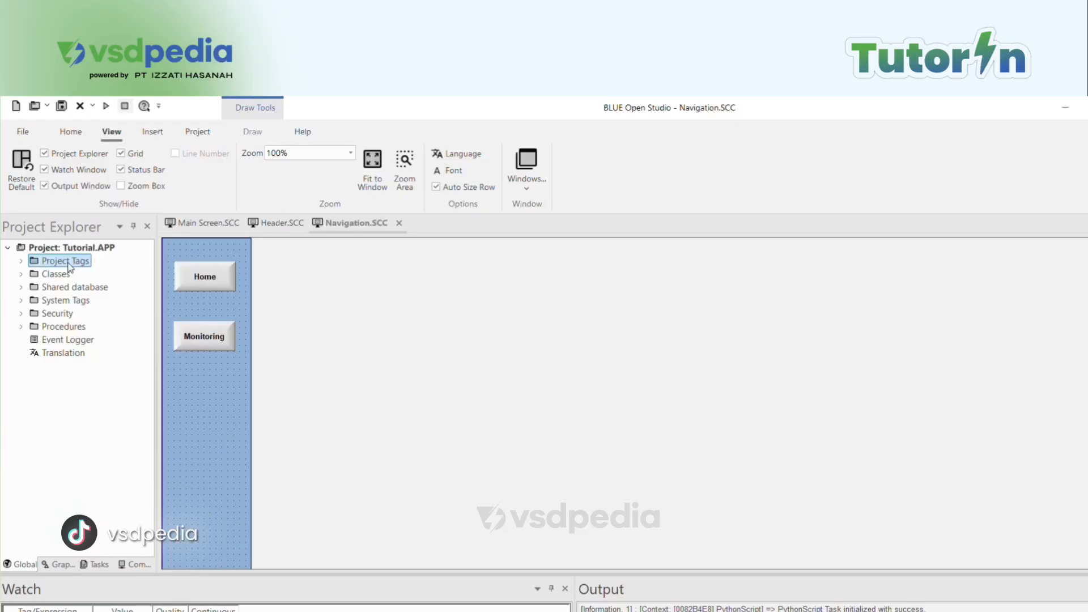
pyautogui.click(21, 262)
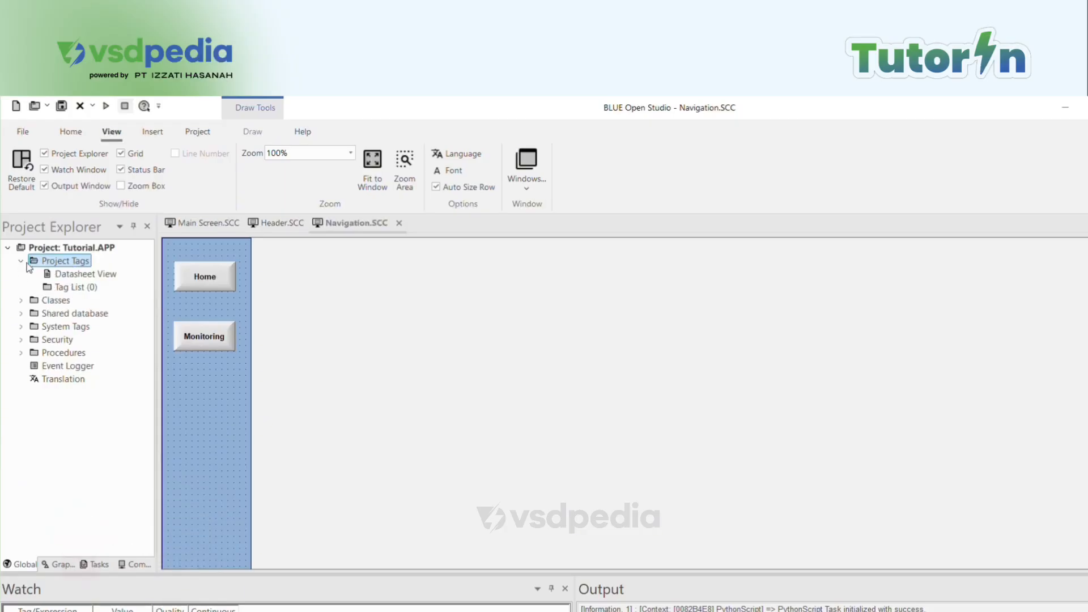
pyautogui.doubleClick(67, 276)
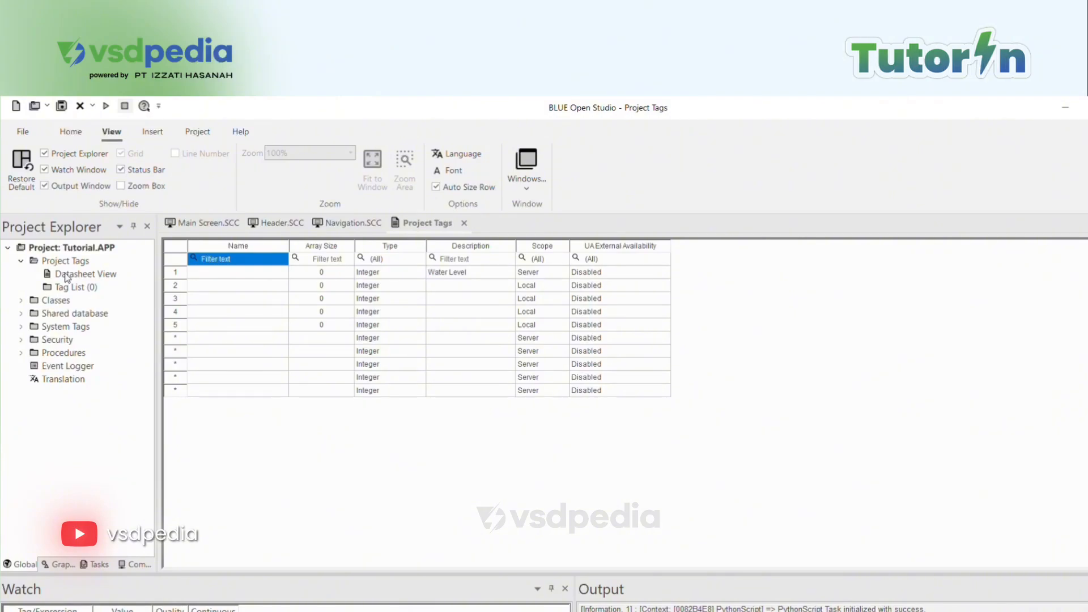
# Step: Name the first project tag LevelWater and choose Integer as its type
pyautogui.click(273, 275)
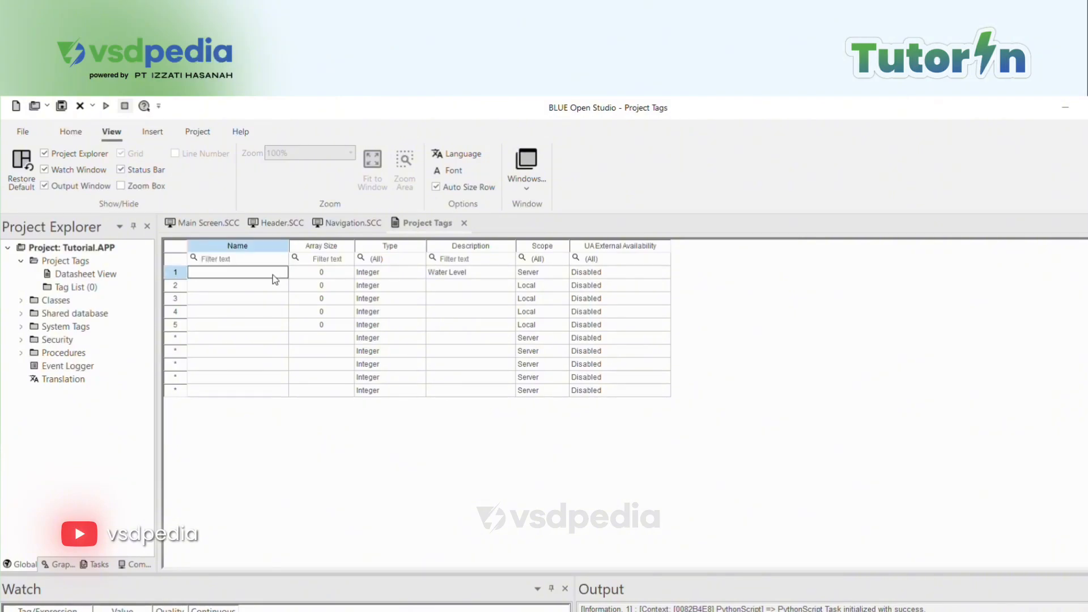
pyautogui.click(274, 274)
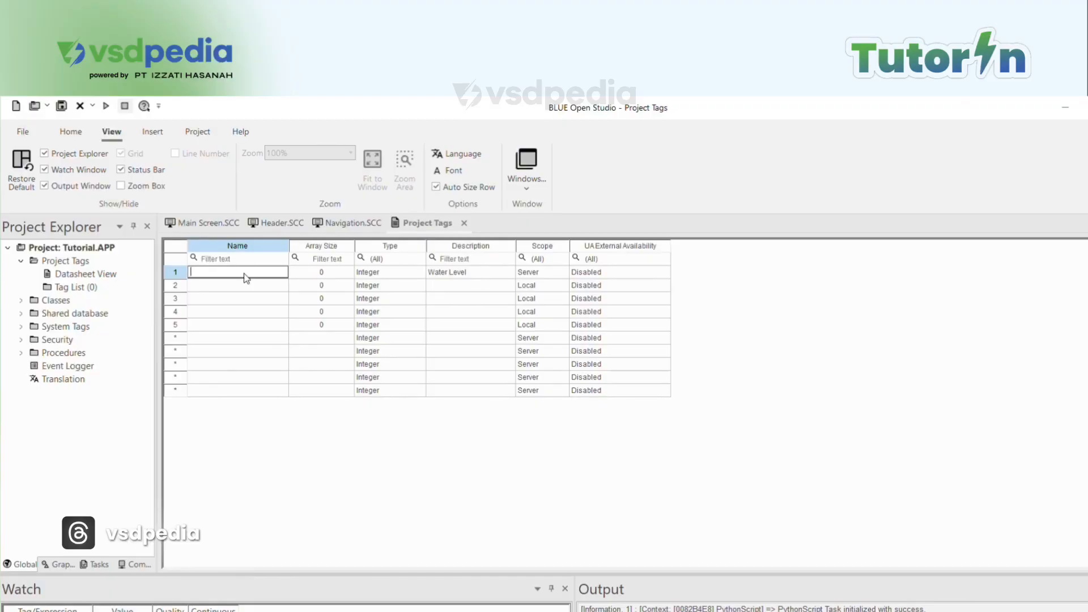
pyautogui.write('Lev')
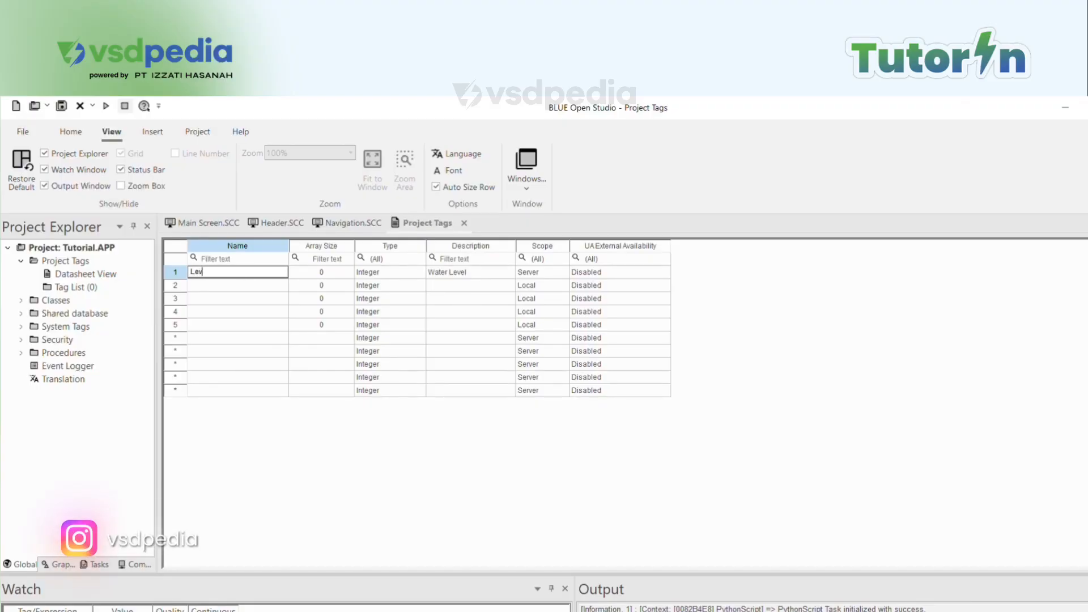
pyautogui.write('elWater')
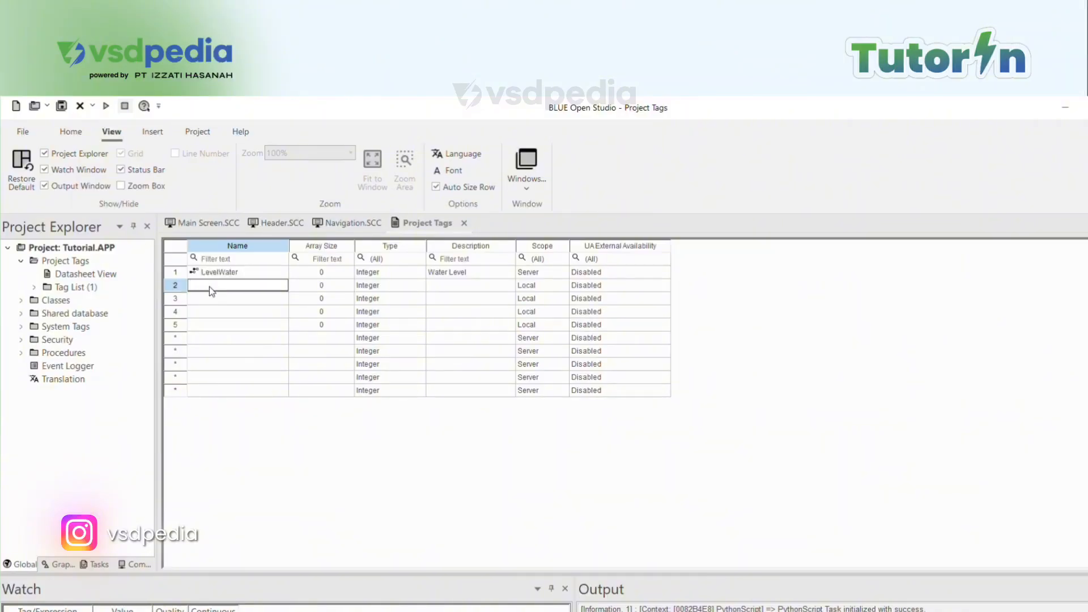
pyautogui.click(369, 277)
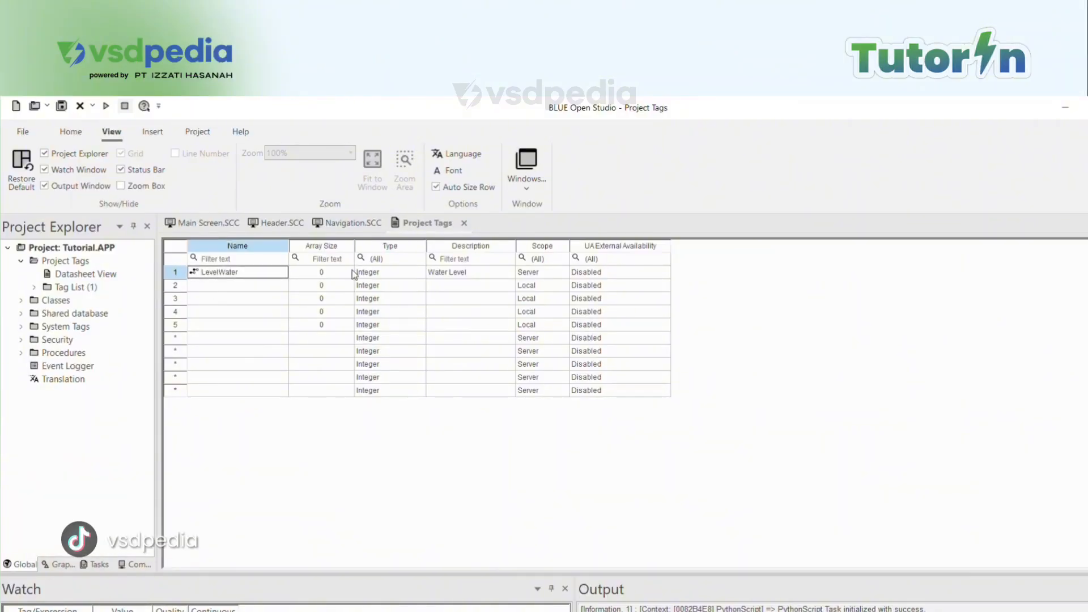
pyautogui.click(388, 274)
pyautogui.click(408, 278)
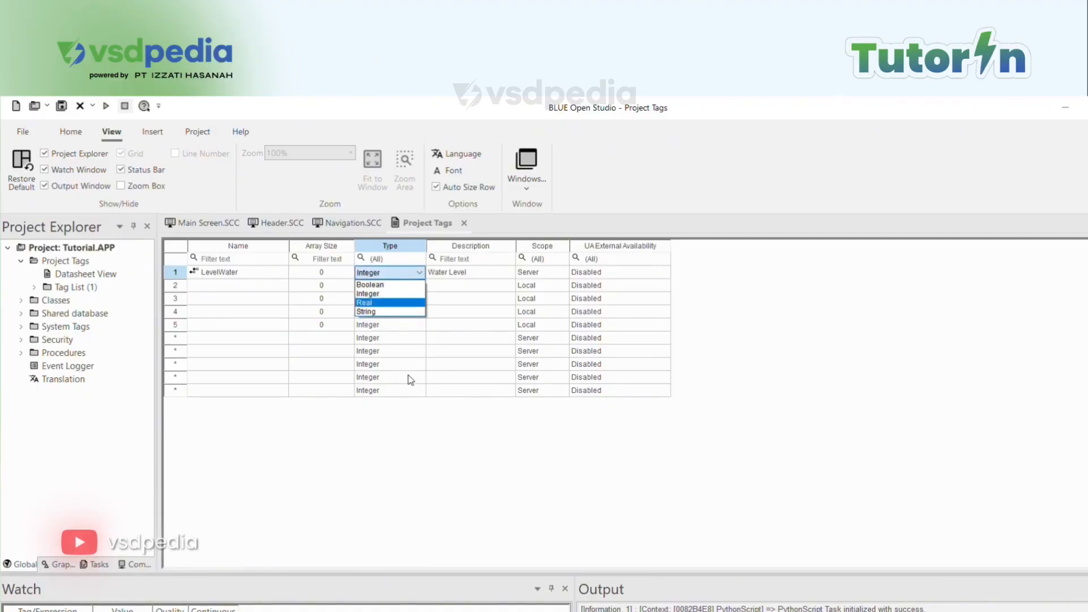
pyautogui.click(392, 294)
# Step: Replace the LevelWater tag's description with "Lever Air"
pyautogui.click(484, 271)
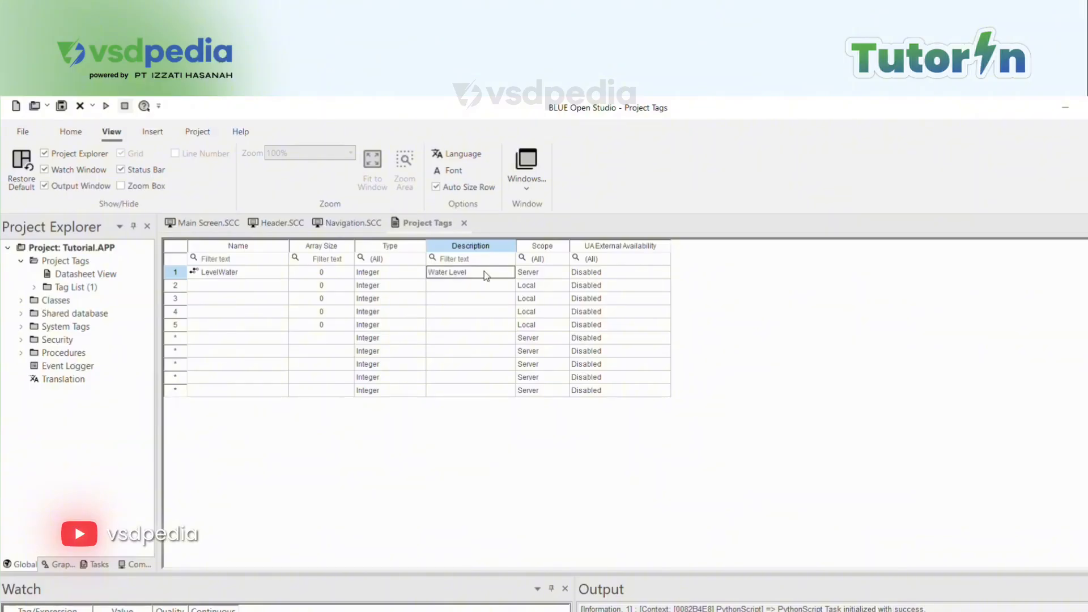
pyautogui.click(484, 271)
pyautogui.press('BackSpace')
pyautogui.press('BackSpace')
pyautogui.press('BackSpace')
pyautogui.press('BackSpace')
pyautogui.press('BackSpace')
pyautogui.press('BackSpace')
pyautogui.press('BackSpace')
pyautogui.press('BackSpace')
pyautogui.write('L')
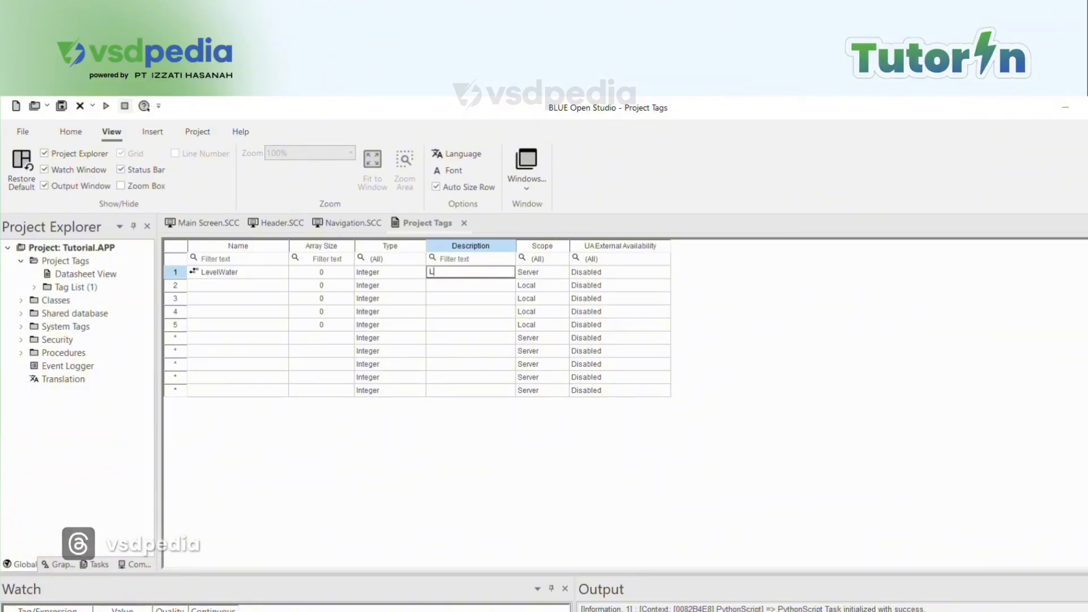
pyautogui.write('ever Air')
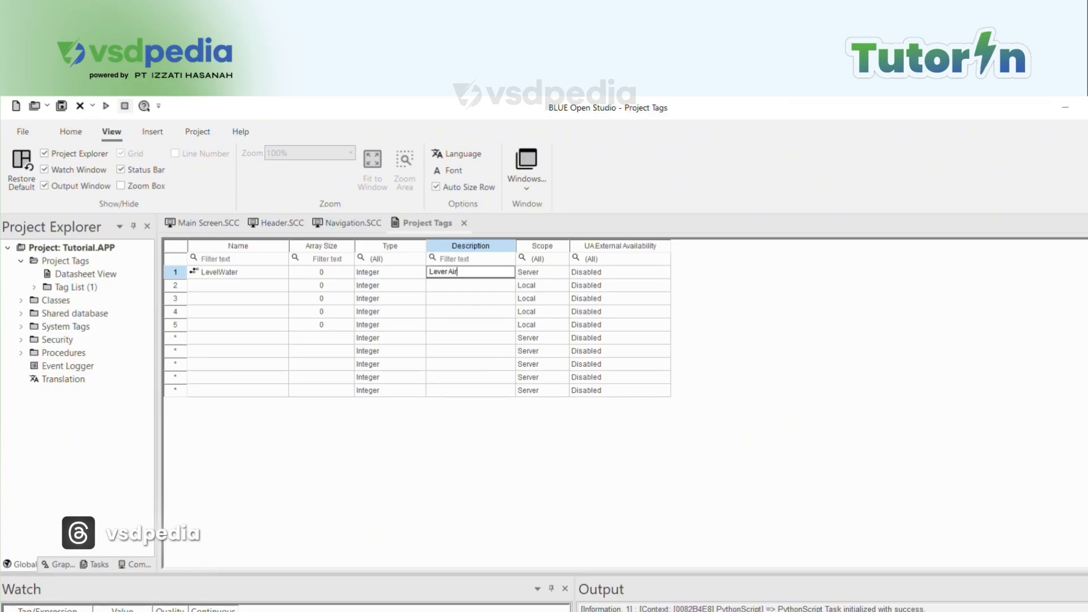
# Step: Choose Server as the scope of the LevelWater tag
pyautogui.click(538, 274)
pyautogui.click(539, 276)
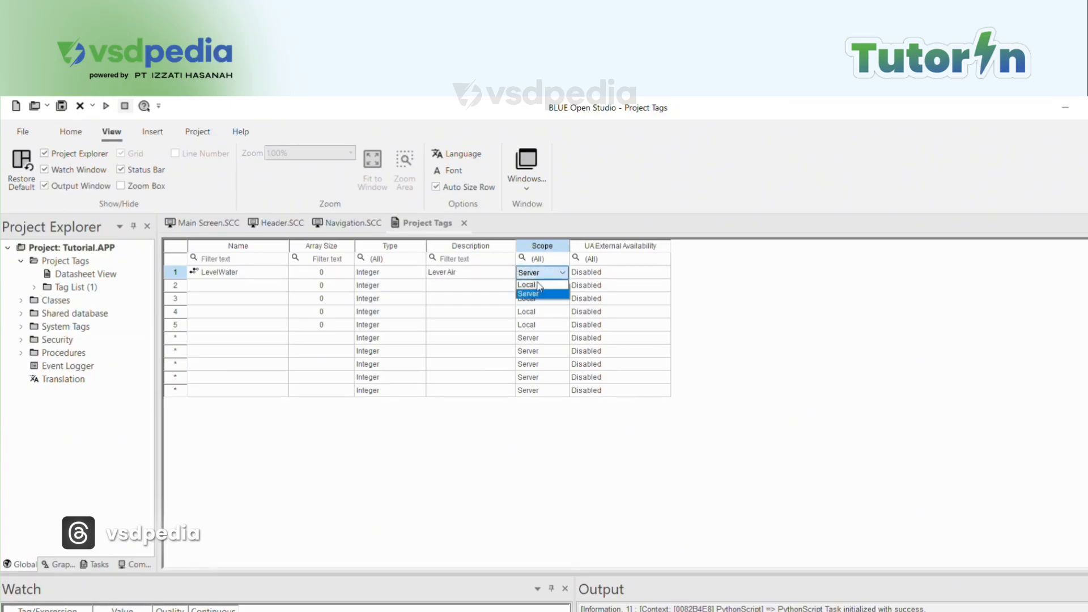
pyautogui.click(540, 295)
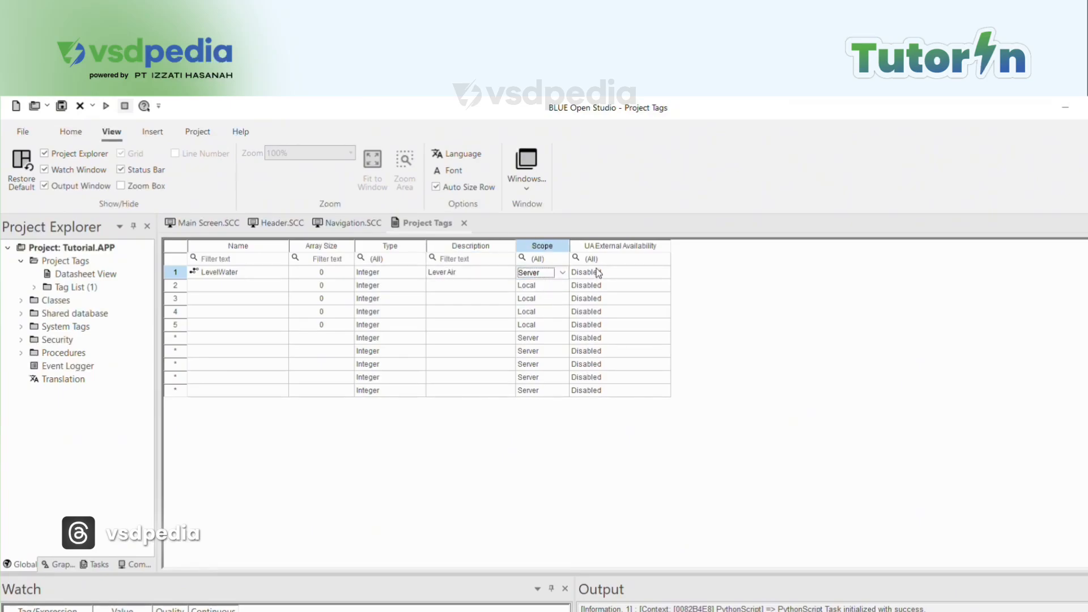
pyautogui.click(563, 276)
pyautogui.click(564, 277)
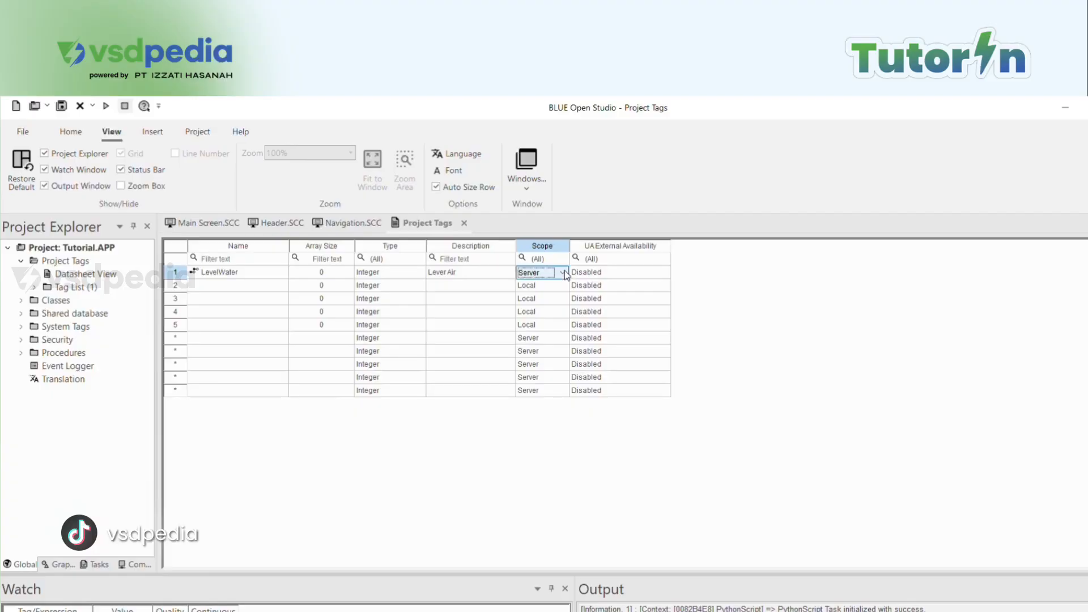
pyautogui.press('alt')
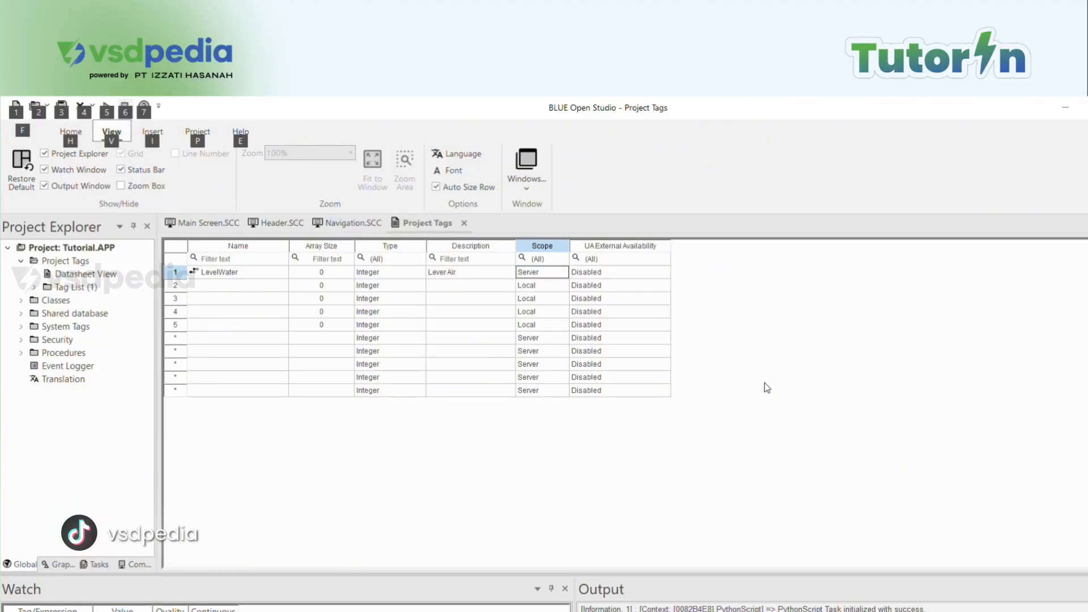
pyautogui.press('alt')
pyautogui.click(552, 276)
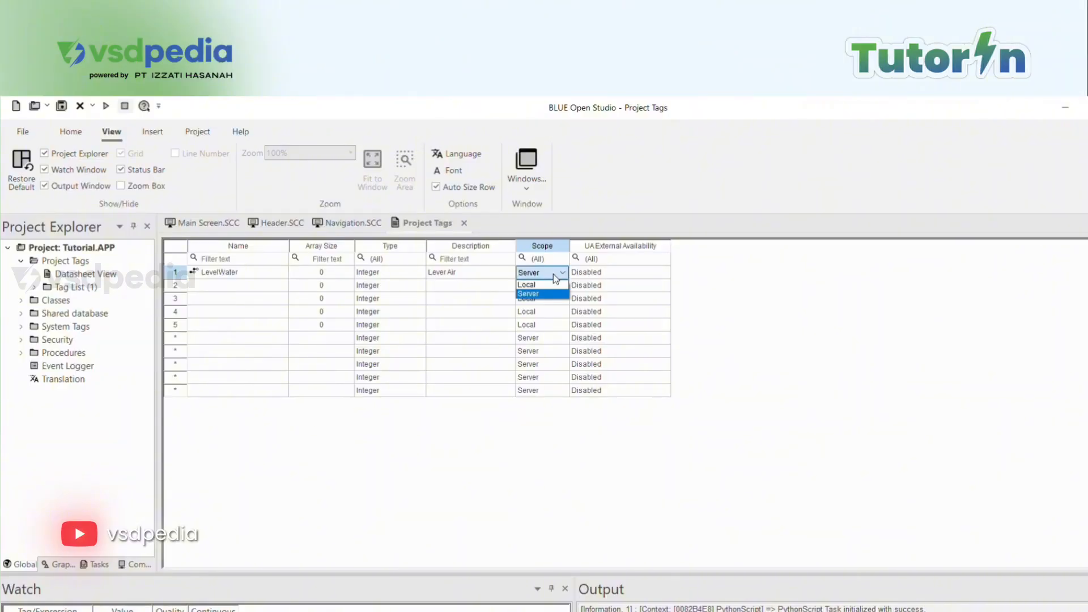
pyautogui.click(538, 293)
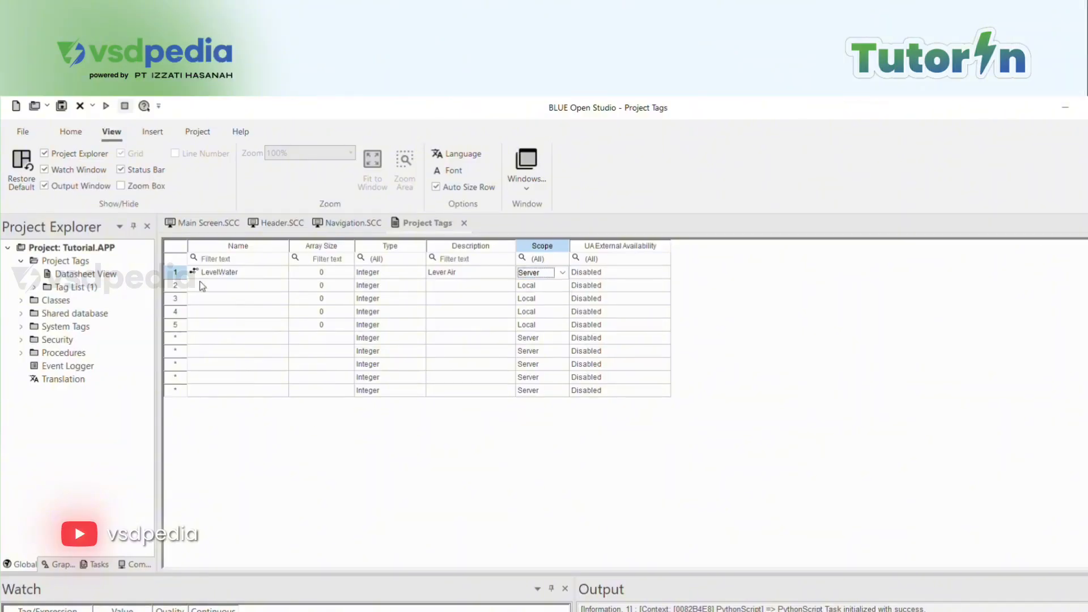
pyautogui.click(357, 276)
# Step: Name the tag in the second row of the datasheet ValveStat
pyautogui.click(237, 286)
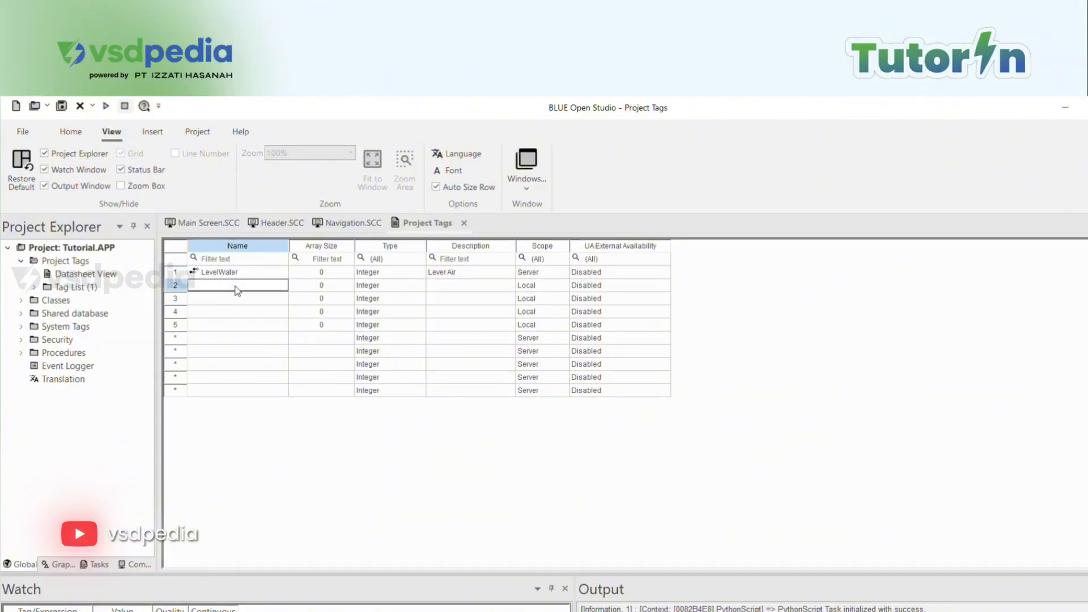
pyautogui.write('Status')
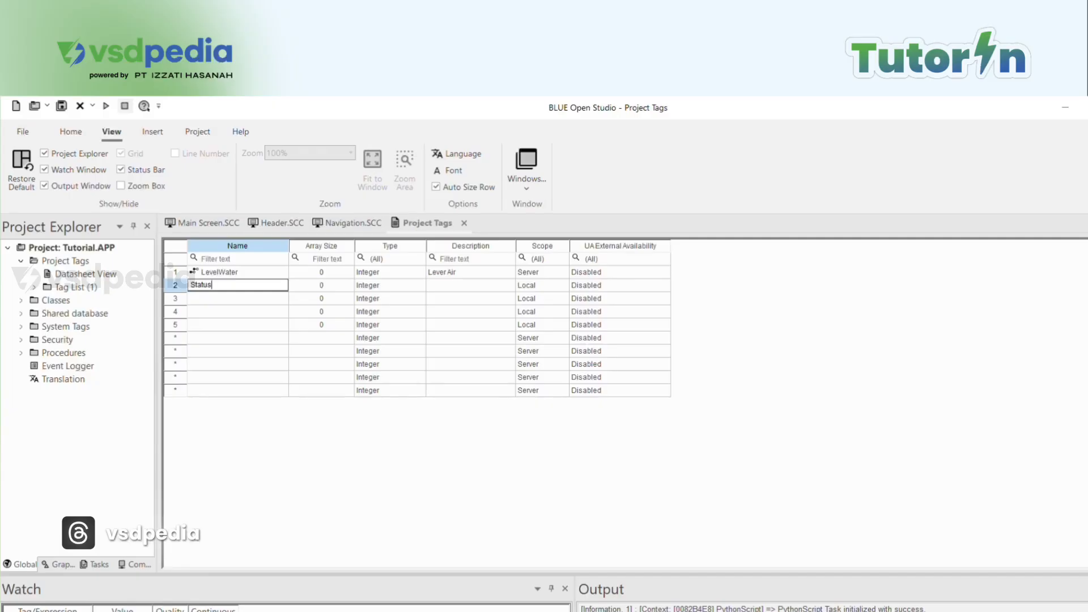
pyautogui.write(' val')
pyautogui.press('BackSpace')
pyautogui.press('BackSpace')
pyautogui.press('BackSpace')
pyautogui.press('BackSpace')
pyautogui.press('BackSpace')
pyautogui.press('BackSpace')
pyautogui.press('BackSpace')
pyautogui.press('BackSpace')
pyautogui.write('VavlveSta')
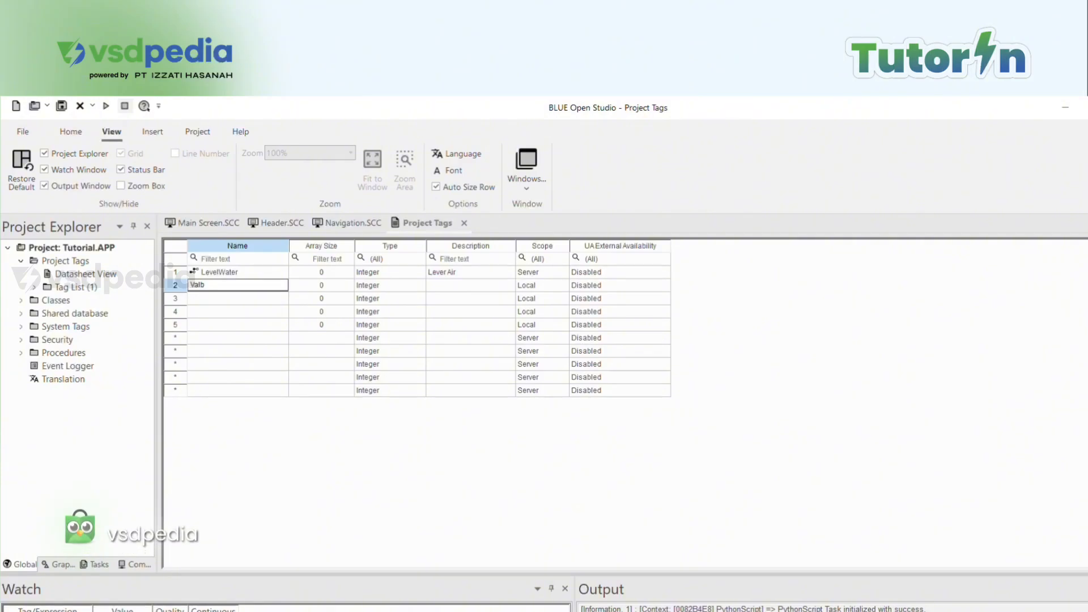
# Step: Set the ValveStat tag's type to Boolean
pyautogui.click(390, 287)
pyautogui.click(391, 292)
pyautogui.click(393, 297)
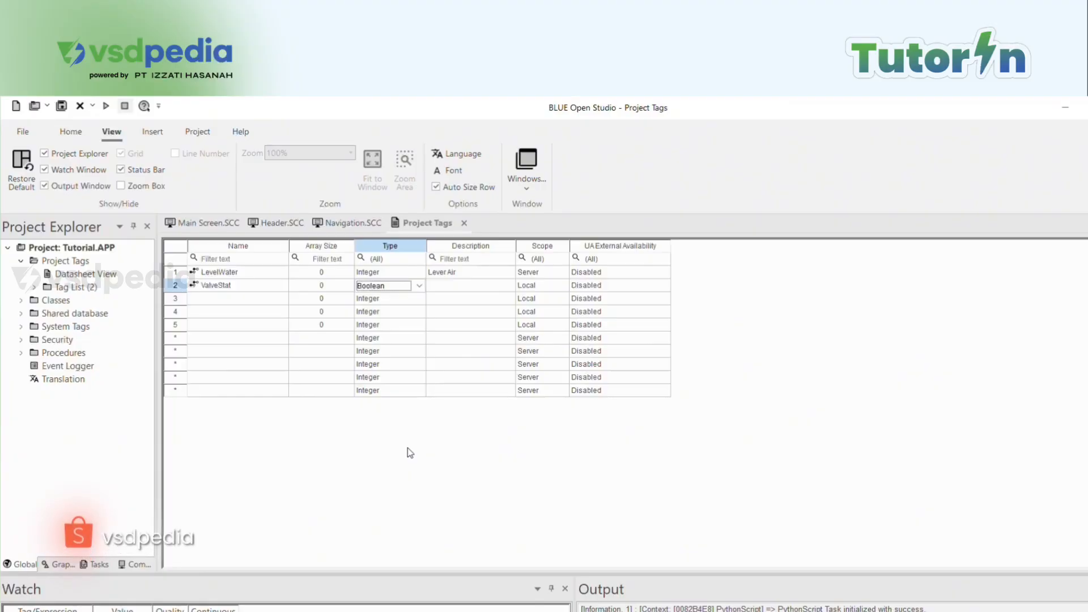
pyautogui.click(424, 289)
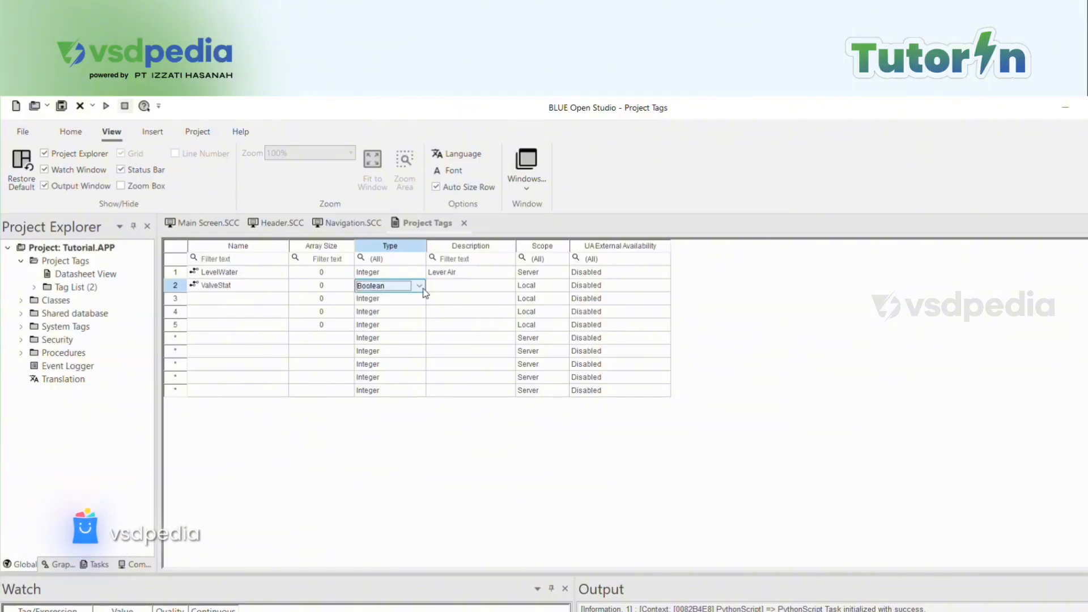
pyautogui.click(242, 287)
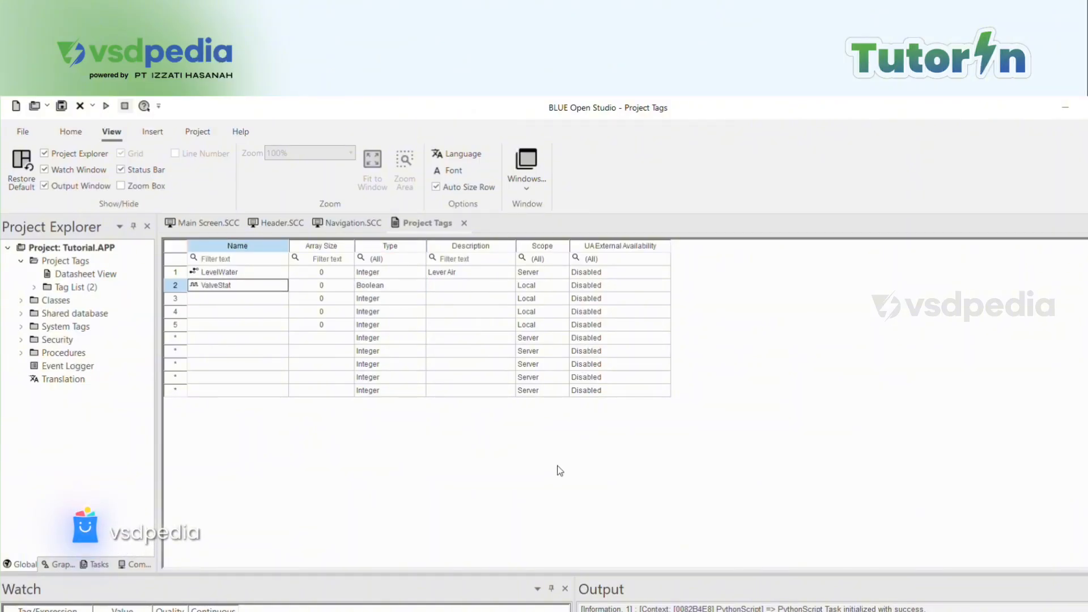
# Step: Give the ValveStat tag the description "Status Valve"
pyautogui.click(408, 287)
pyautogui.click(441, 287)
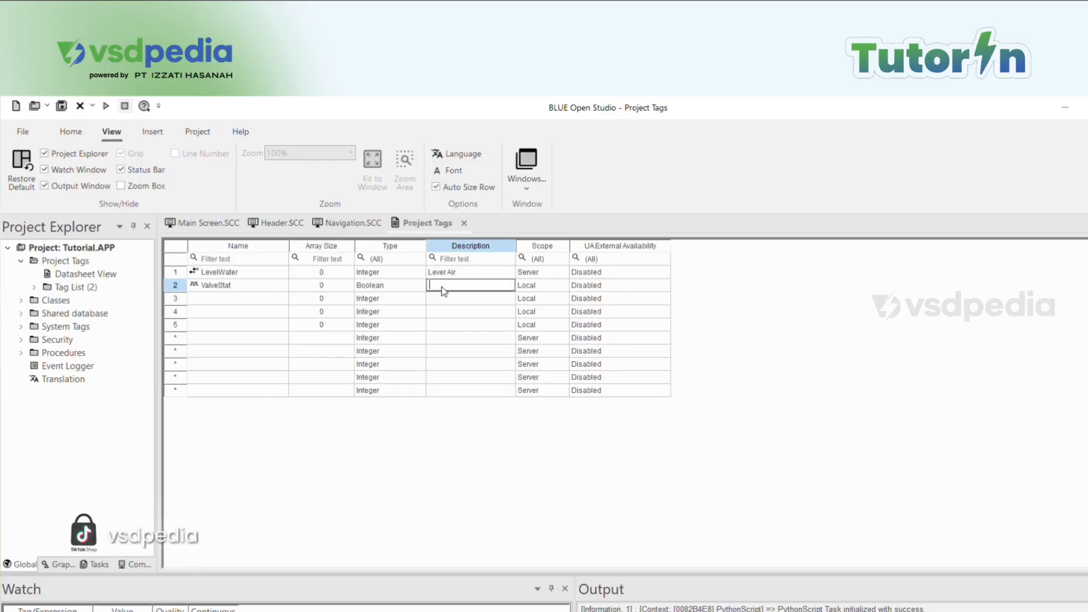
pyautogui.write('Status')
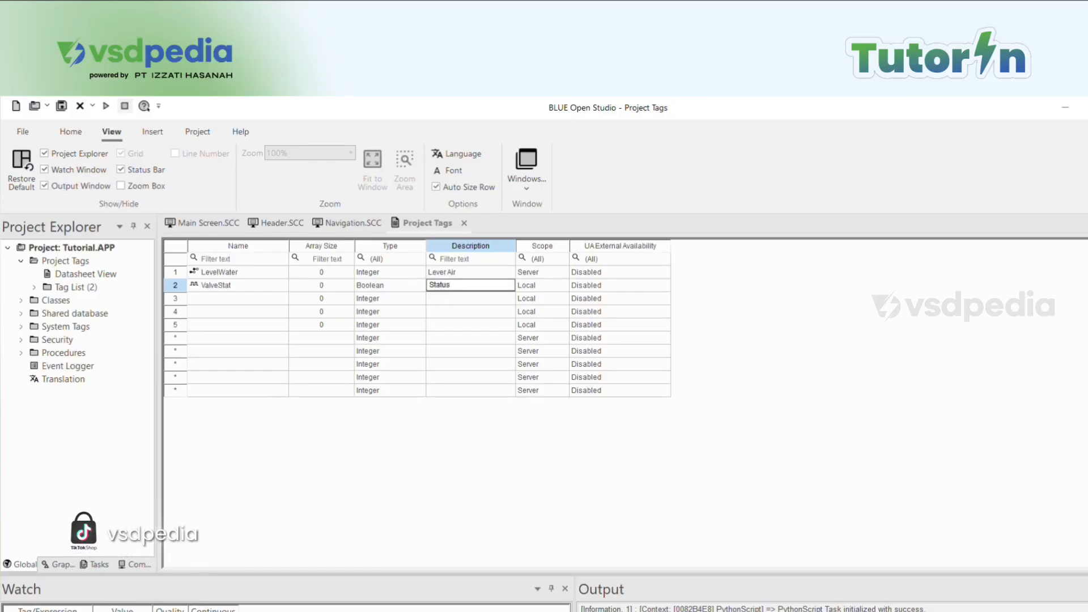
pyautogui.write(' Valve')
pyautogui.press('Return')
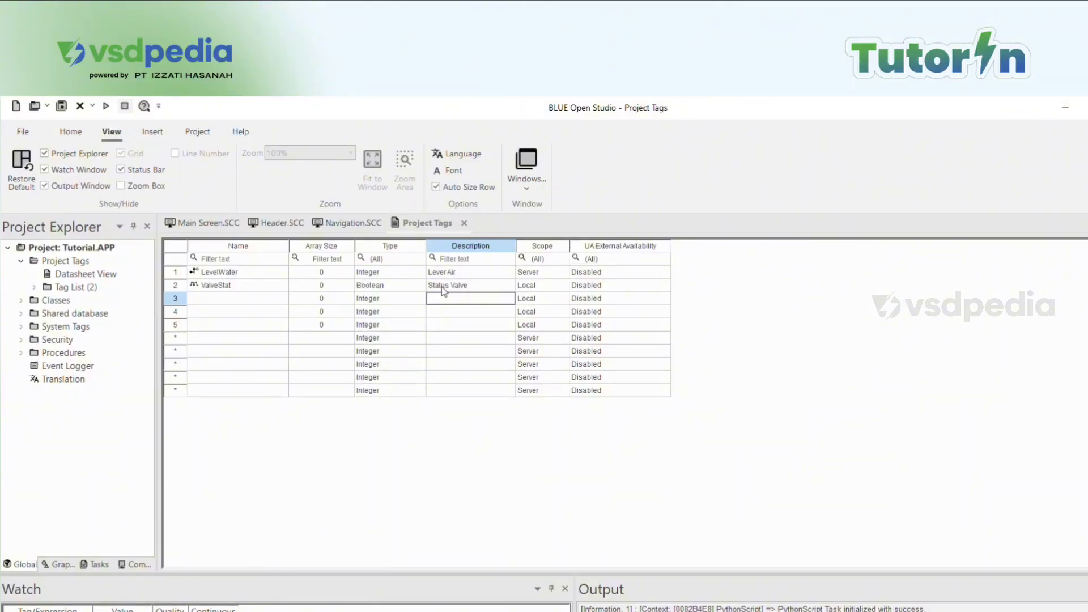
# Step: Set the scope of the ValveStat tag to Server
pyautogui.click(442, 287)
pyautogui.click(548, 277)
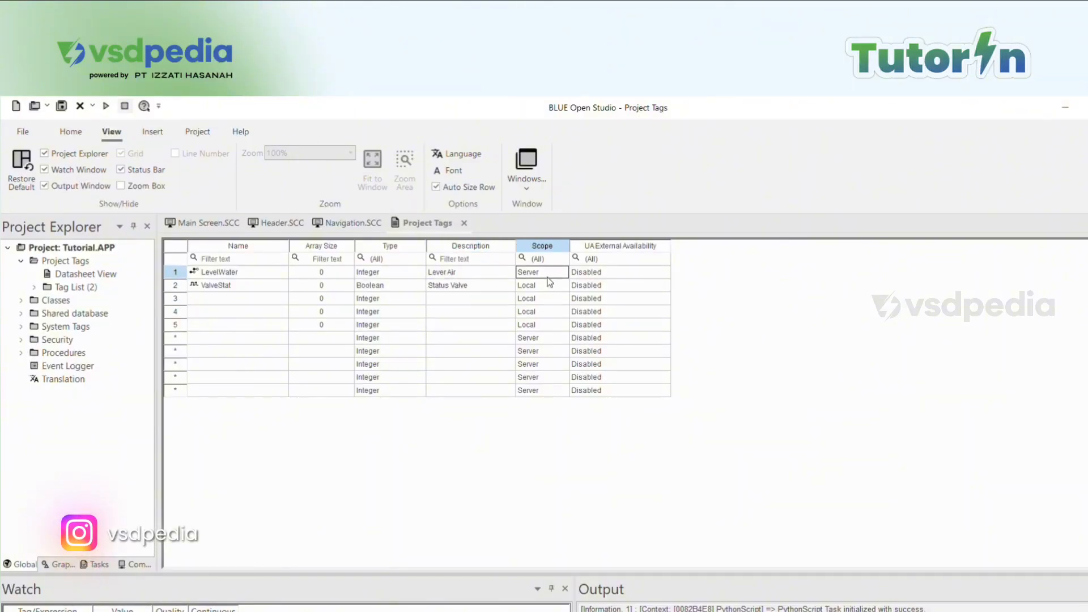
pyautogui.click(552, 284)
pyautogui.click(553, 285)
pyautogui.click(553, 306)
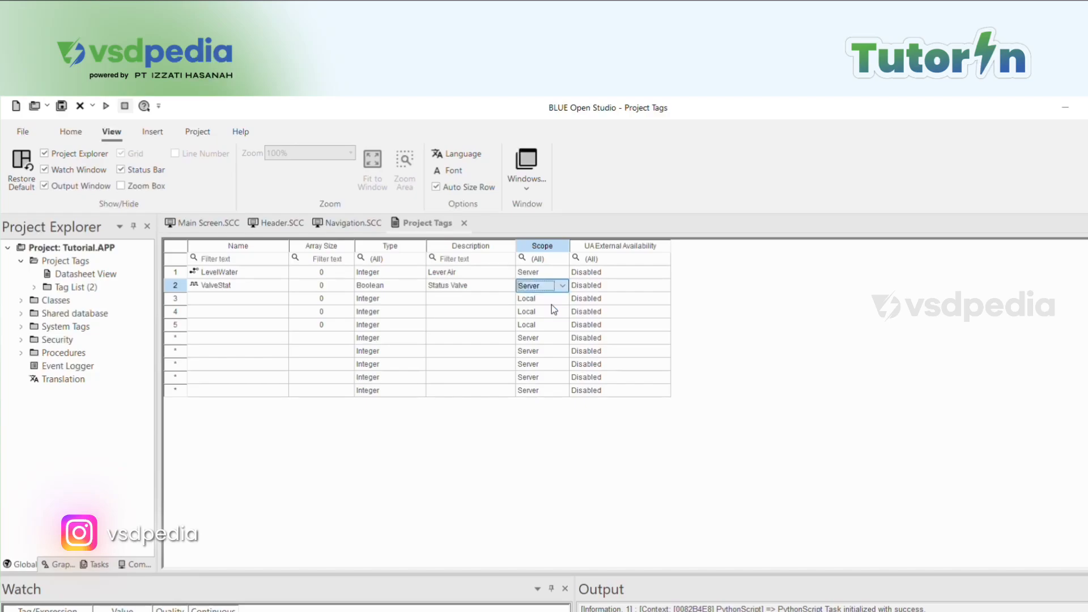
pyautogui.click(269, 364)
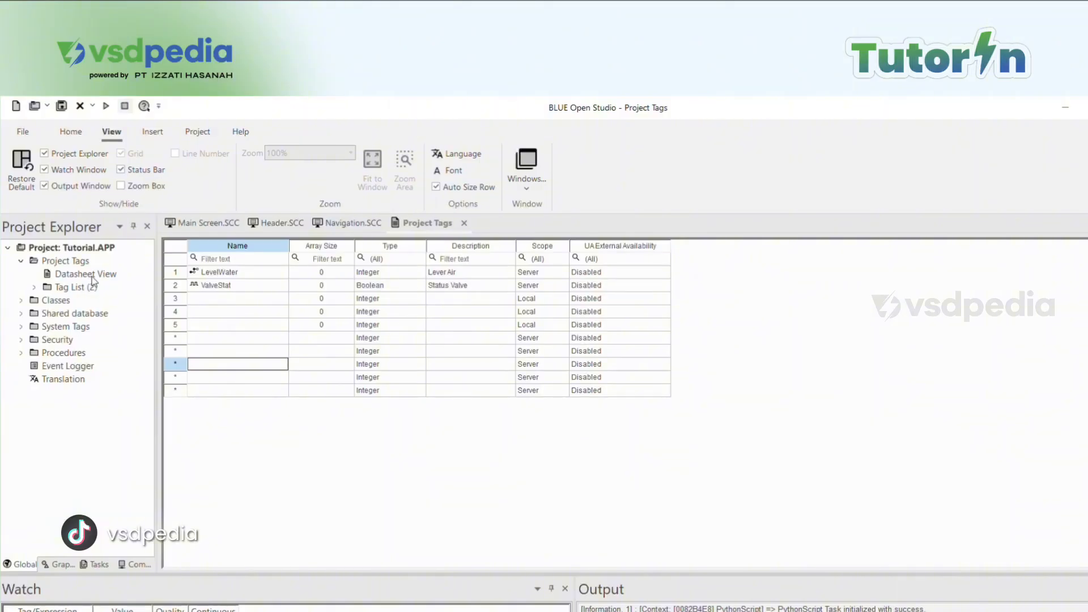
# Step: Draw a rectangular pushbutton near the upper-left corner of the Main Screen.SCC canvas
pyautogui.click(63, 264)
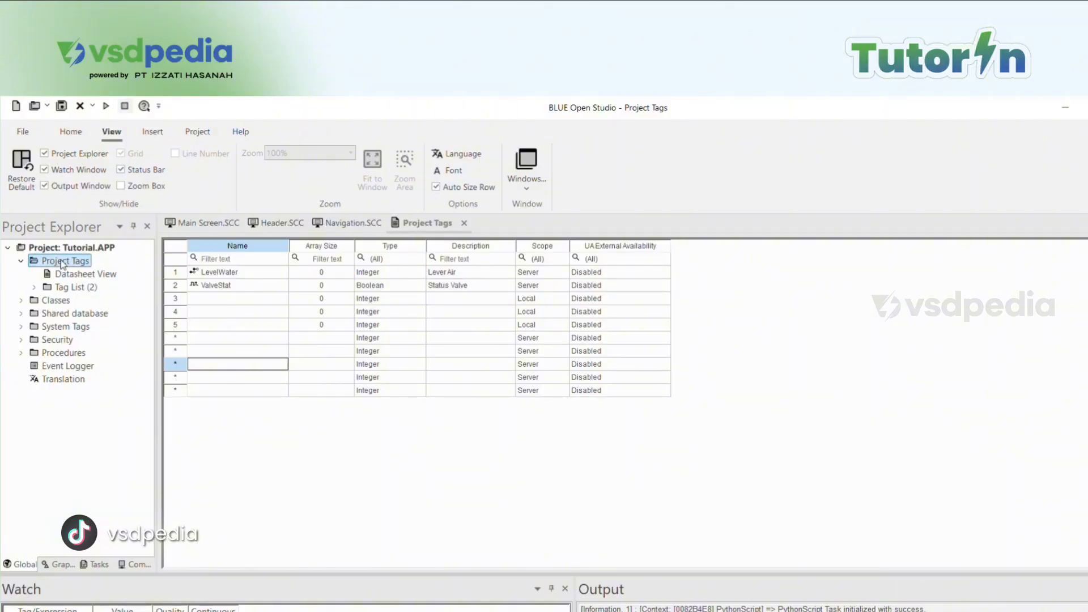
pyautogui.click(186, 222)
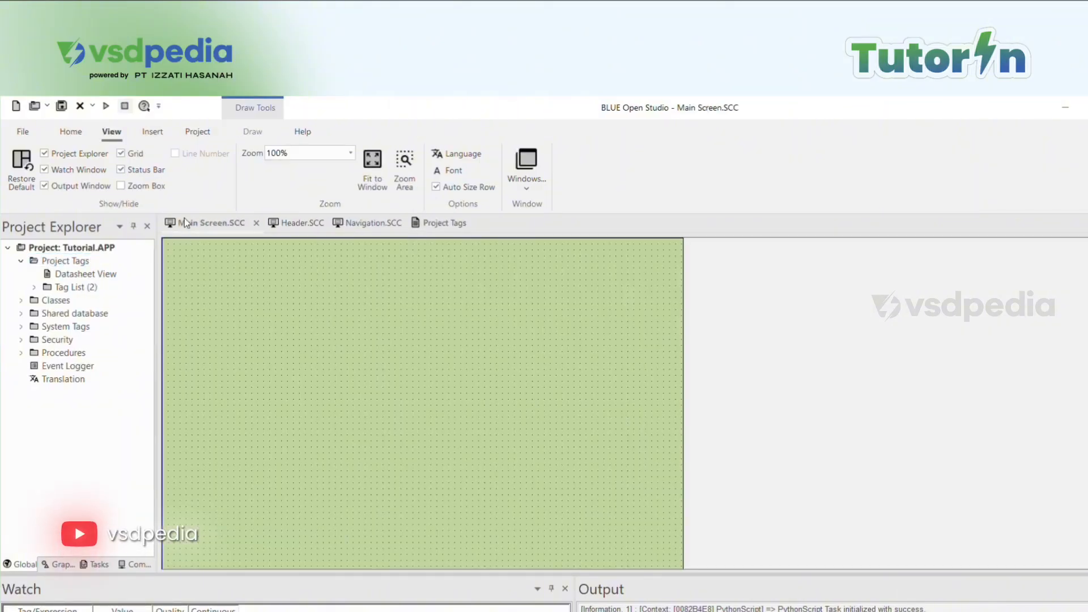
pyautogui.click(253, 132)
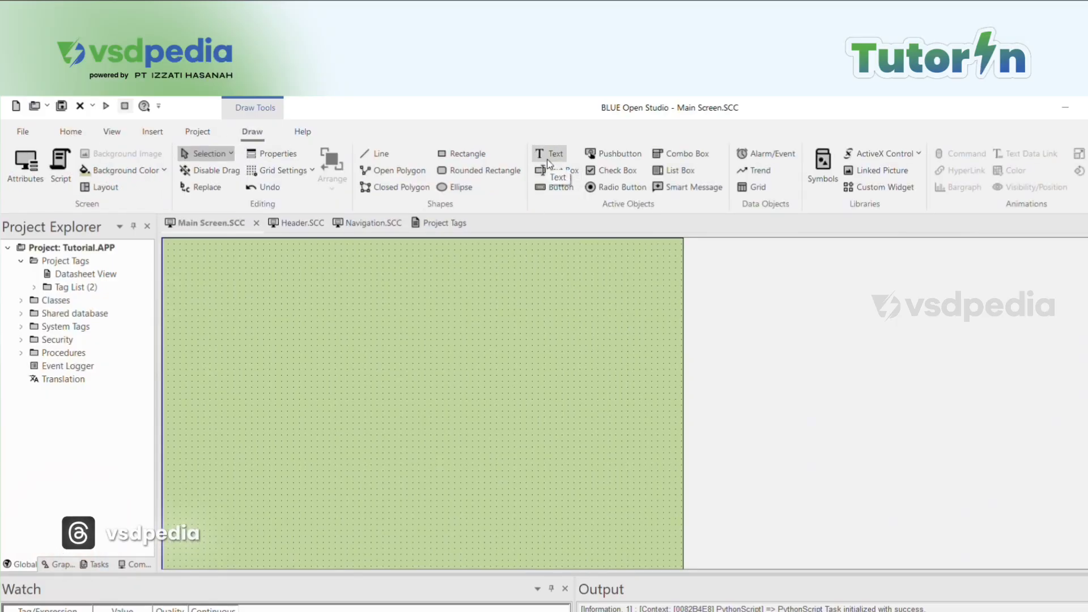
pyautogui.click(602, 153)
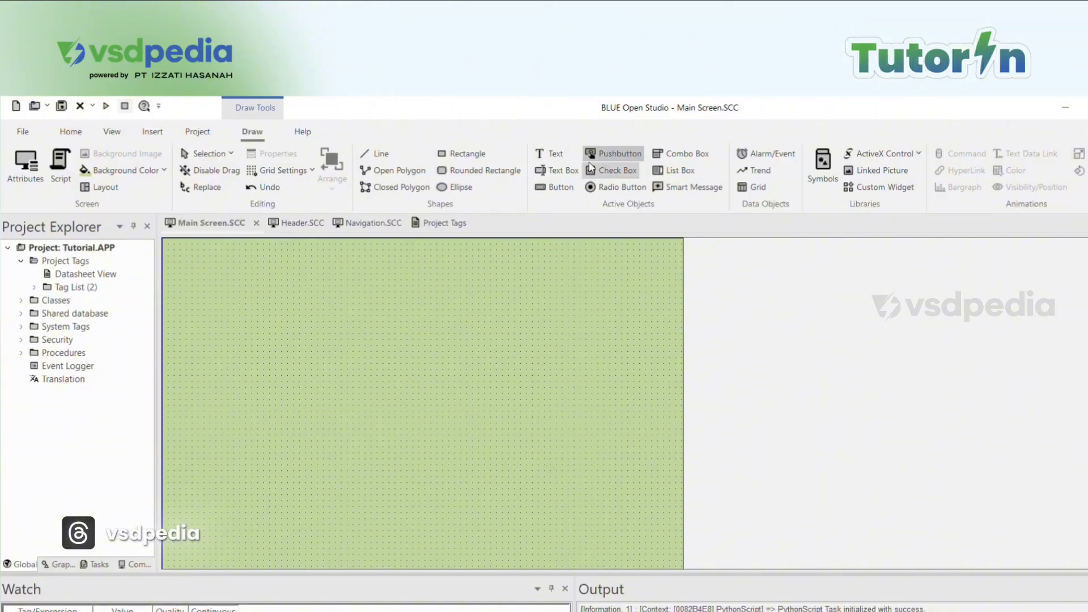
pyautogui.moveTo(190, 262)
pyautogui.mouseDown()
pyautogui.moveTo(359, 323)
pyautogui.moveTo(314, 313)
pyautogui.mouseUp()
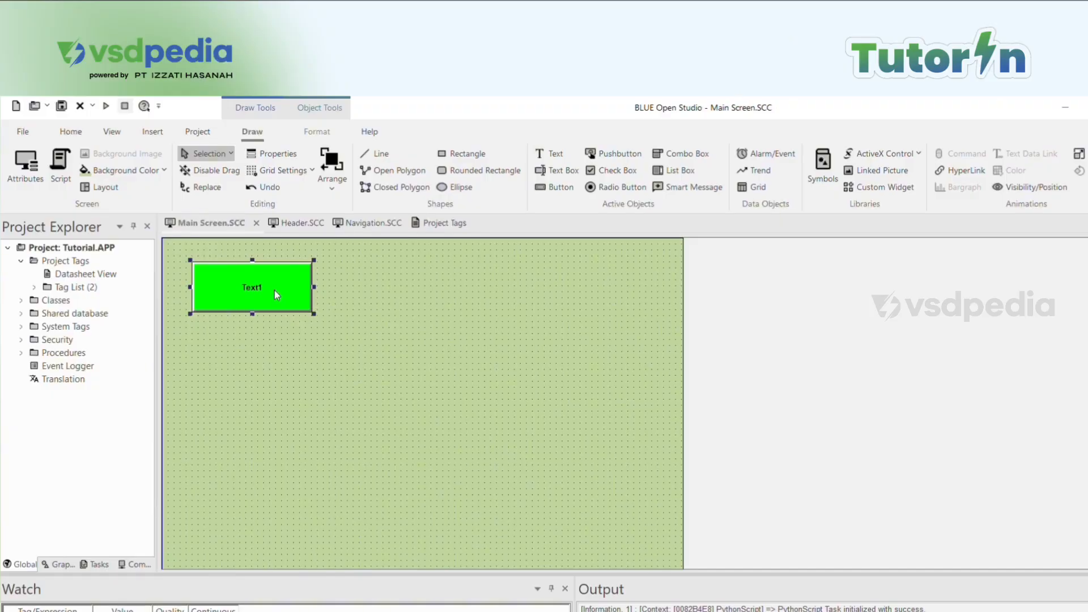
# Step: Check the empty third row of the project tag datasheet and return to Main Screen.SCC
pyautogui.doubleClick(93, 275)
pyautogui.click(218, 299)
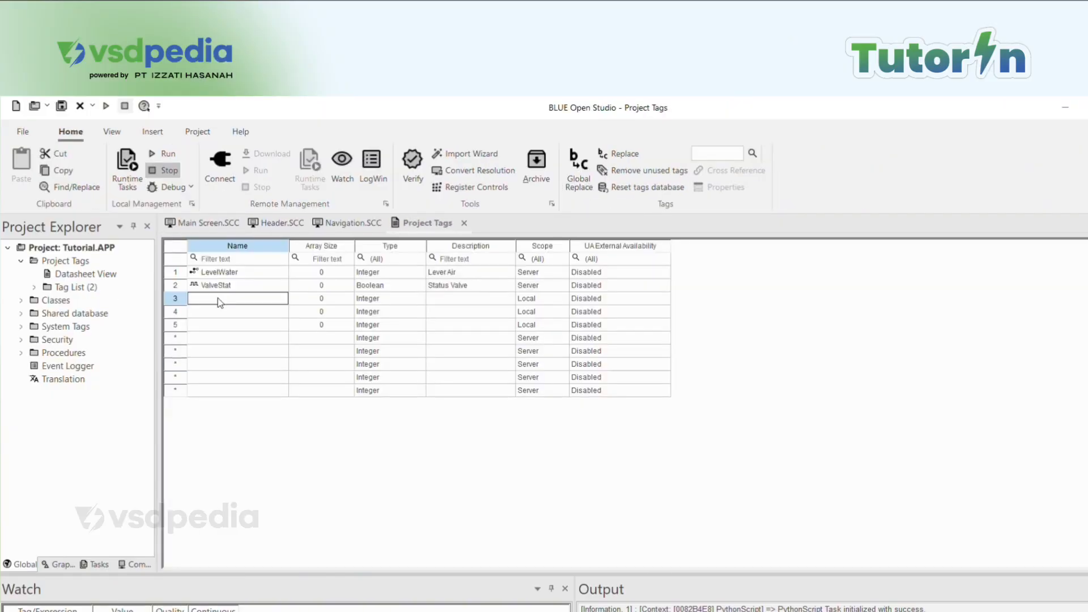
pyautogui.click(362, 226)
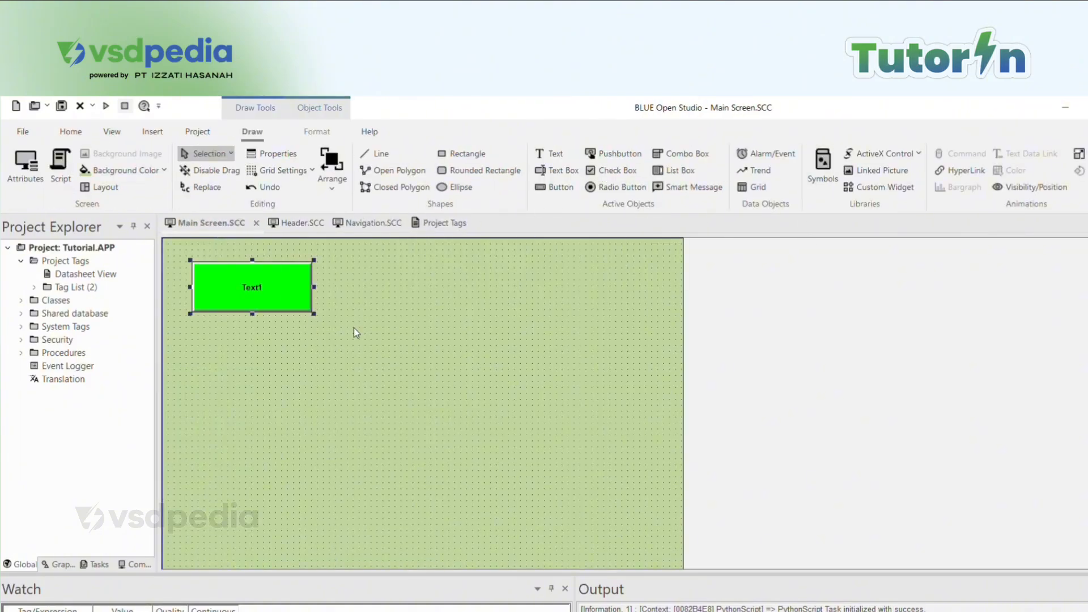
# Step: Assign OnPump1 as the pushbutton's tag expression and agree to create it as a new tag
pyautogui.doubleClick(246, 292)
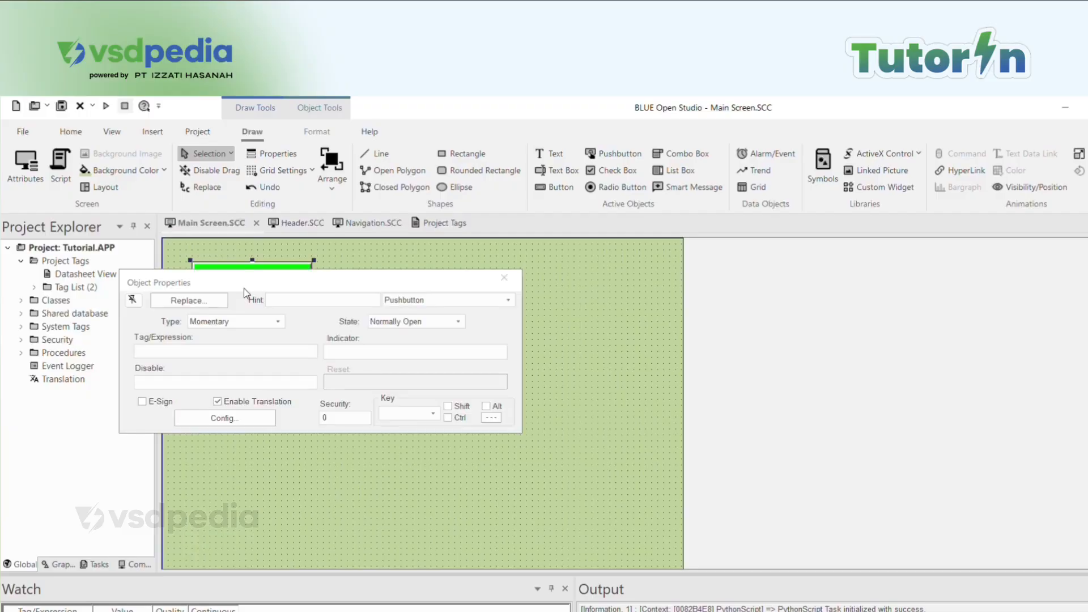
pyautogui.click(271, 357)
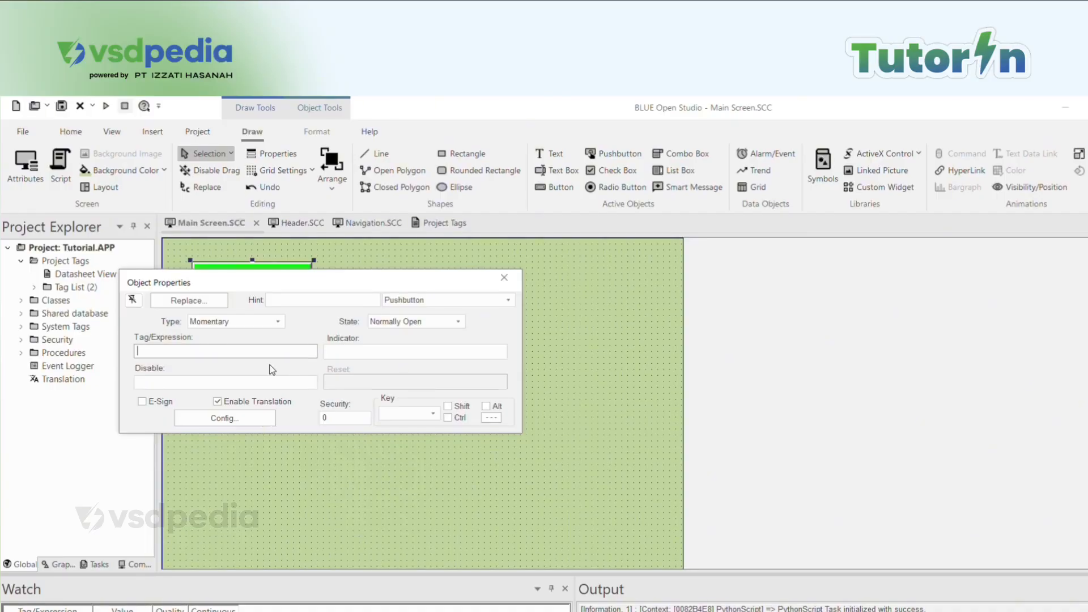
pyautogui.write('On')
pyautogui.press('BackSpace')
pyautogui.write('Pump1')
pyautogui.click(234, 414)
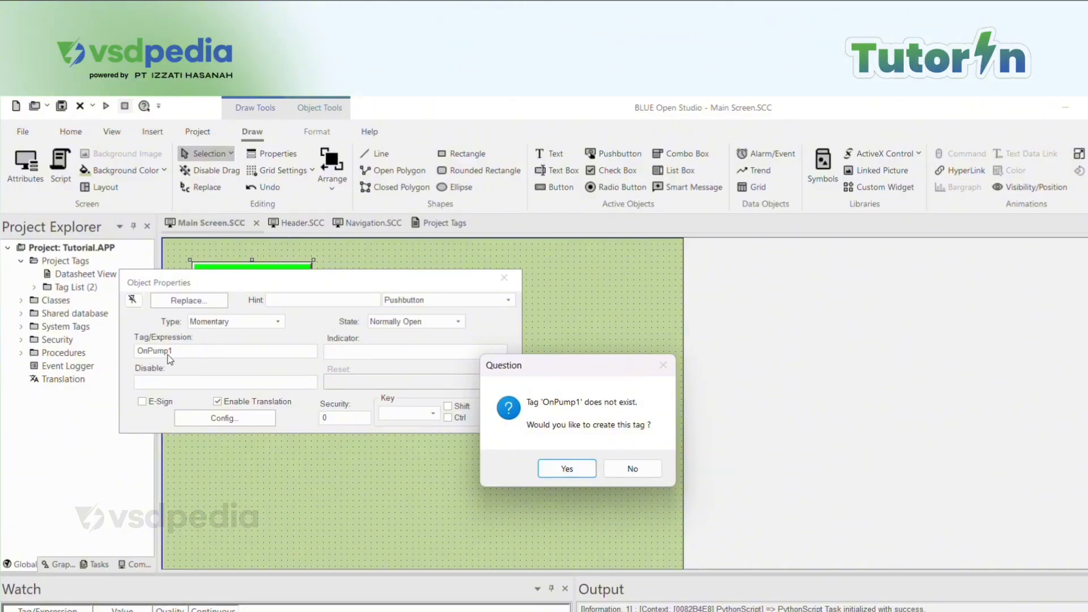
pyautogui.click(565, 469)
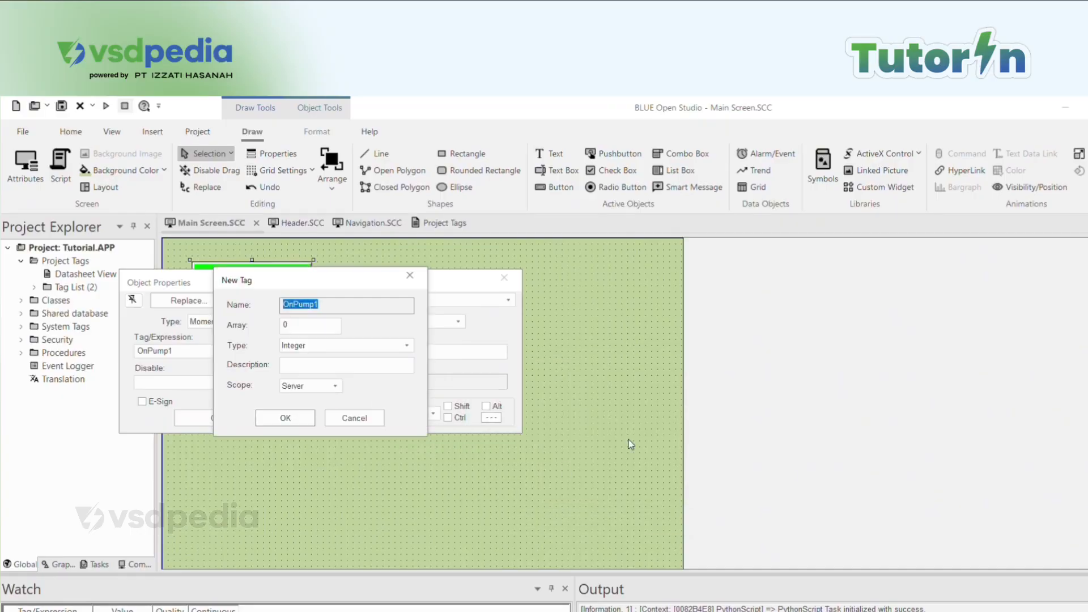
# Step: Create the OnPump1 tag with type Boolean, keeping Server as its scope
pyautogui.click(305, 344)
pyautogui.click(305, 346)
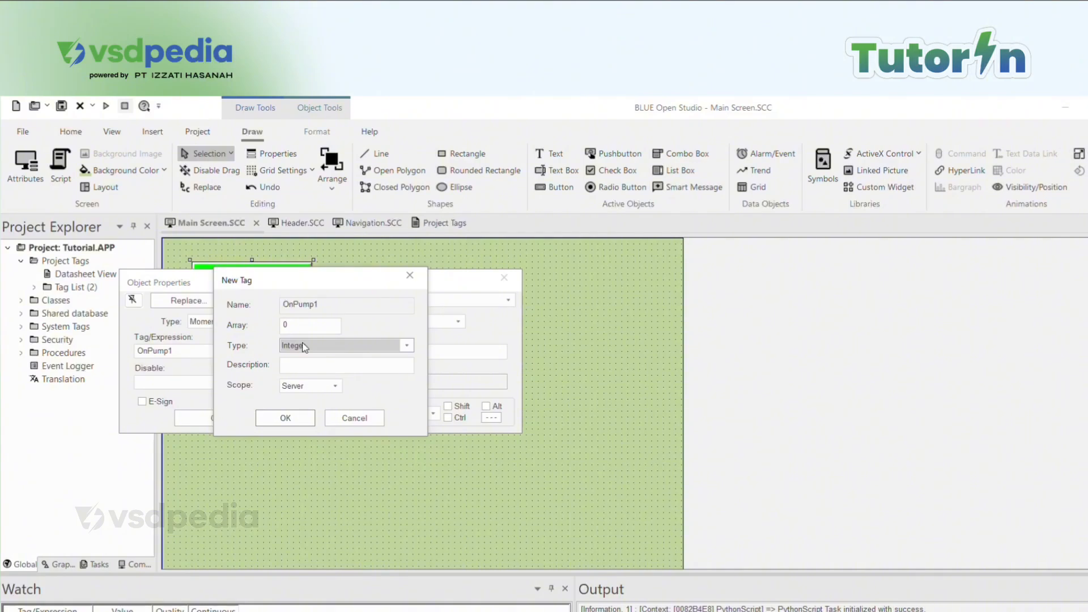
pyautogui.click(304, 346)
pyautogui.click(305, 346)
pyautogui.click(304, 346)
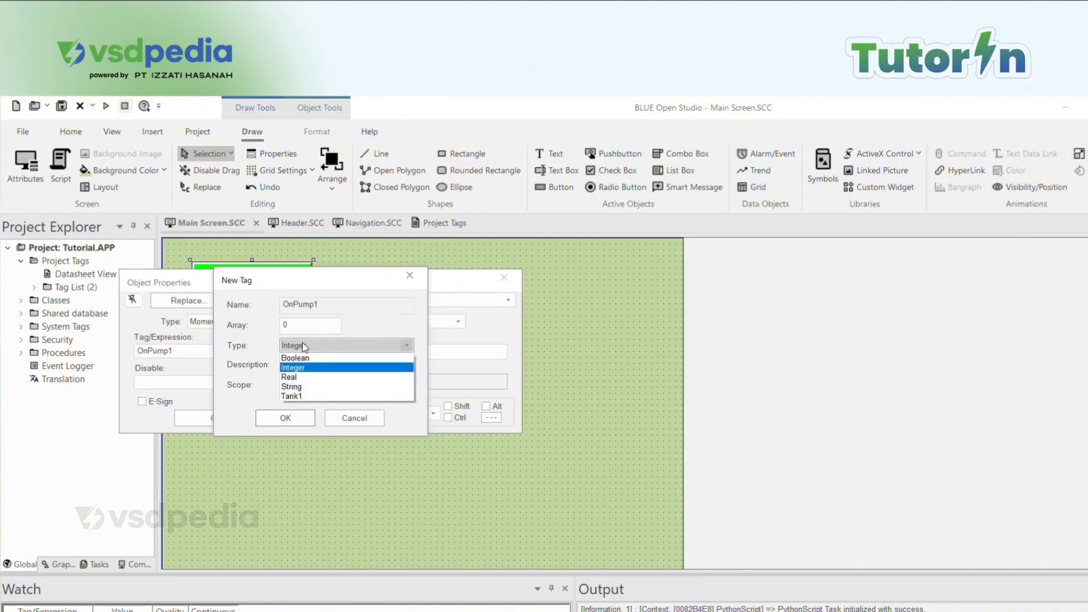
pyautogui.click(305, 346)
pyautogui.click(304, 346)
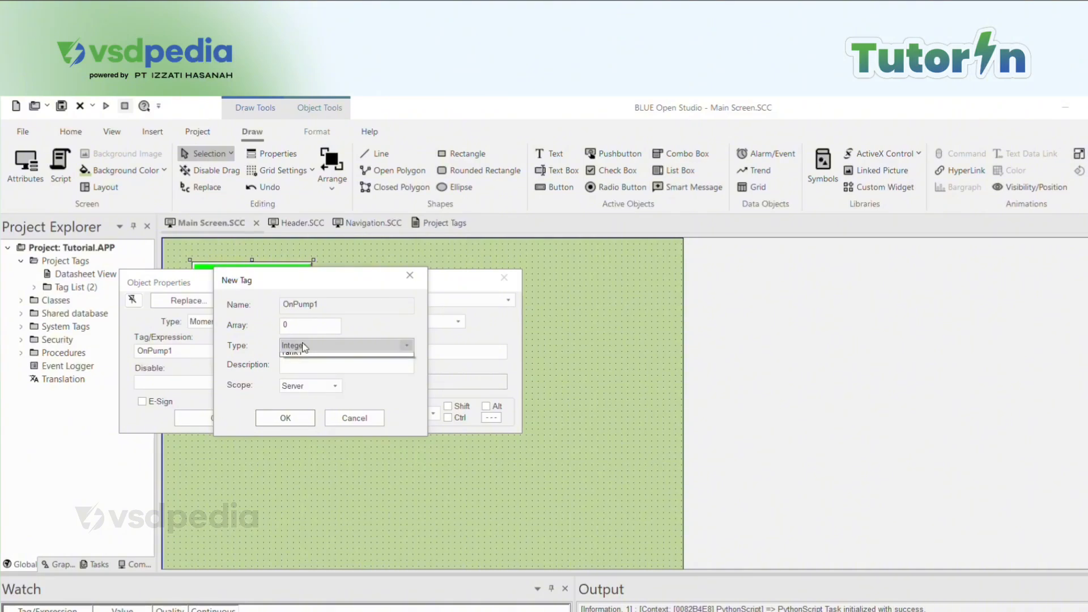
pyautogui.click(308, 357)
pyautogui.click(309, 348)
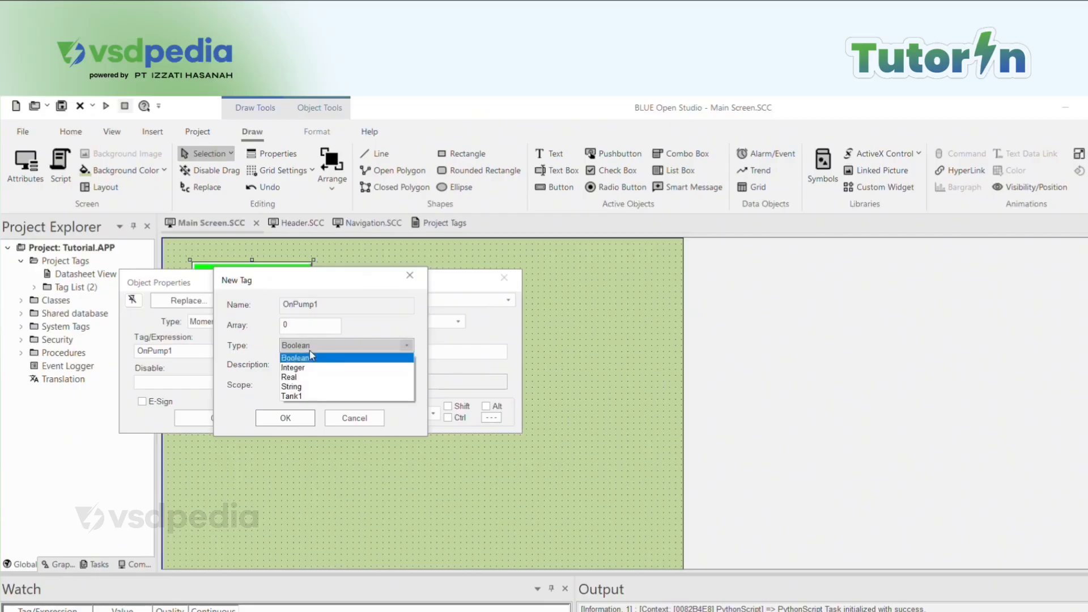
pyautogui.click(311, 354)
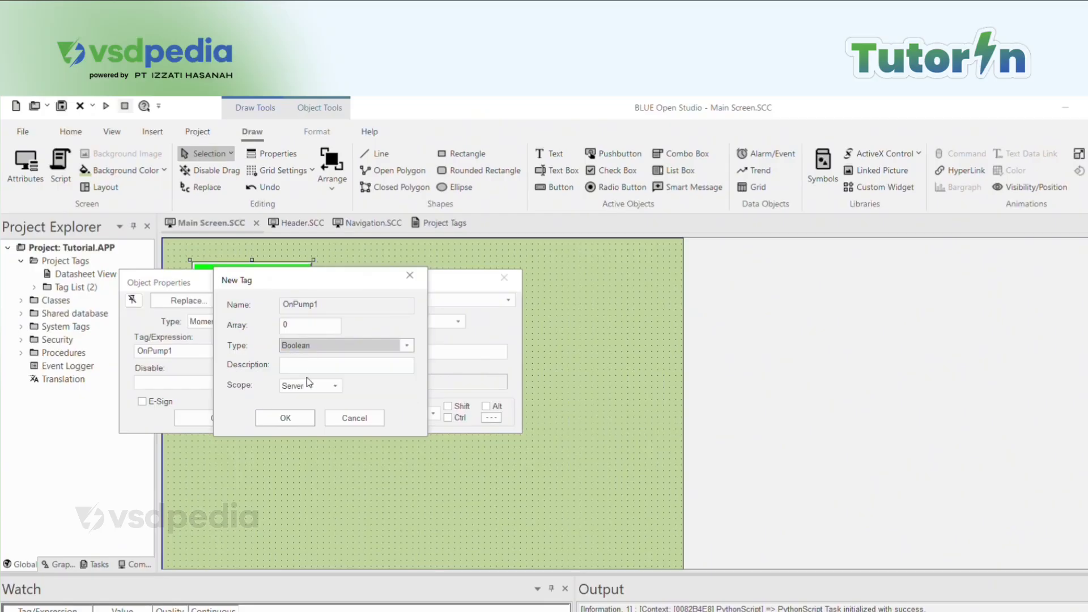
pyautogui.click(286, 419)
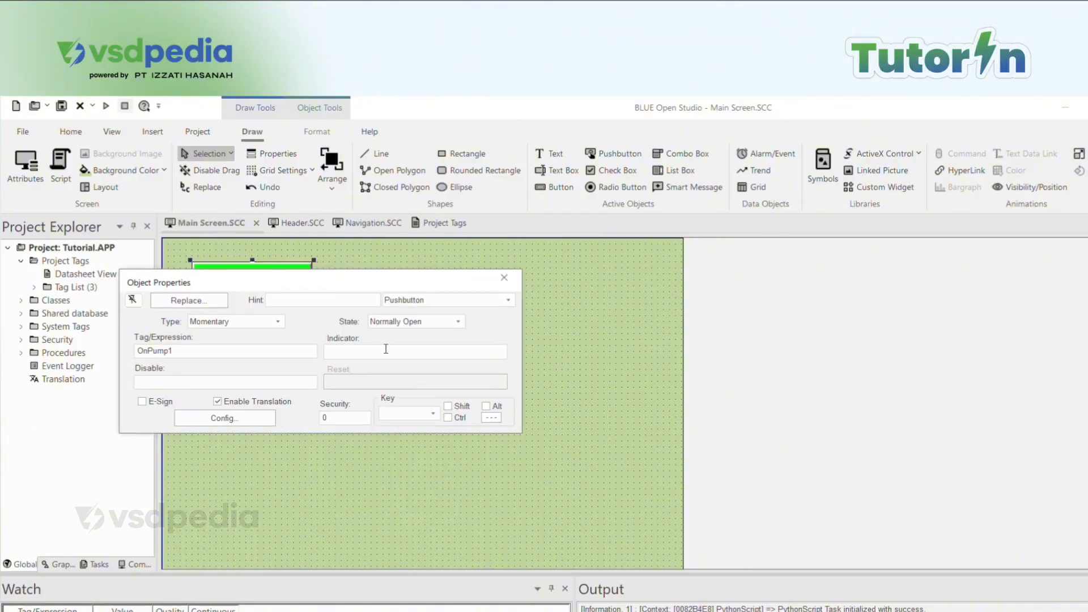
# Step: Find OnPump1 in the project's tag list and inspect its properties, closing the tag and pushbutton property dialogs
pyautogui.click(422, 221)
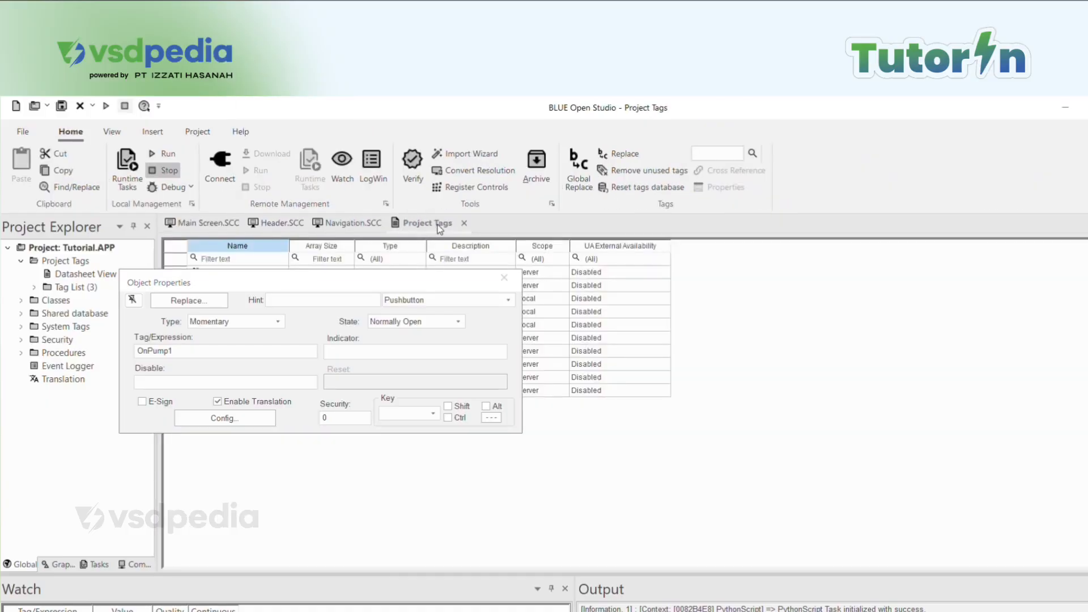
pyautogui.moveTo(443, 276); pyautogui.dragTo(523, 329)
pyautogui.click(34, 288)
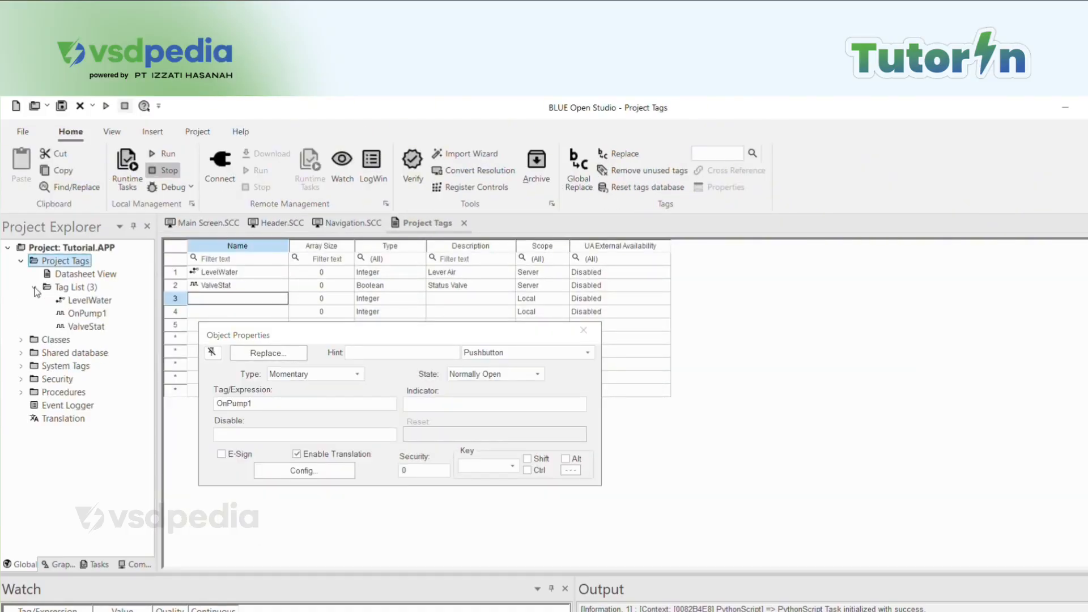
pyautogui.click(86, 315)
pyautogui.doubleClick(87, 313)
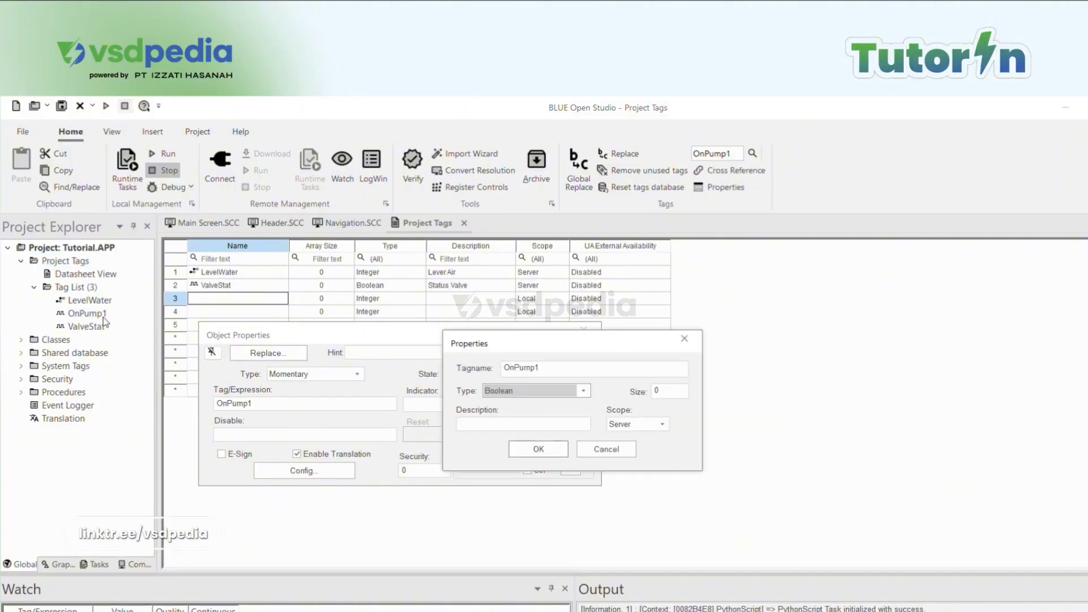
pyautogui.click(695, 337)
pyautogui.click(583, 330)
pyautogui.click(34, 287)
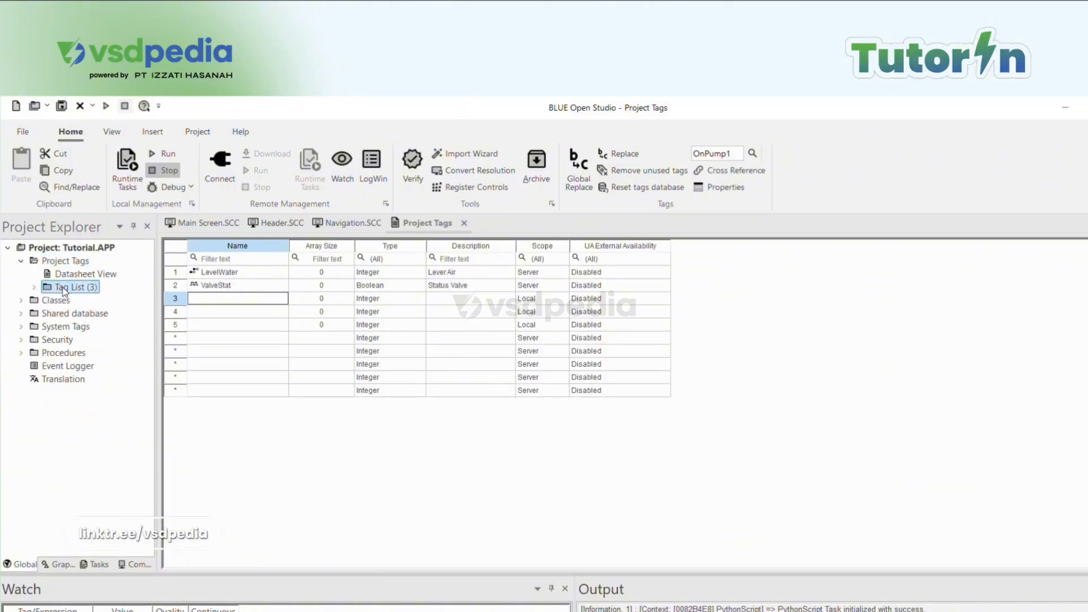
# Step: Close the Project Tags datasheet and review the OnPump1 tag's type, description and scope without changing them
pyautogui.click(85, 274)
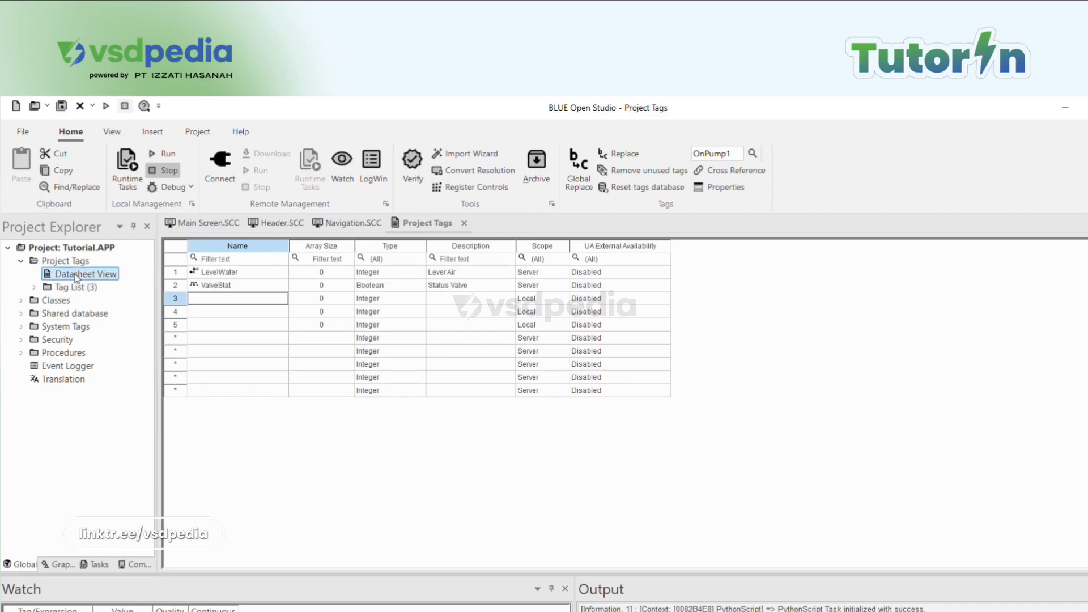
pyautogui.click(464, 223)
pyautogui.click(36, 287)
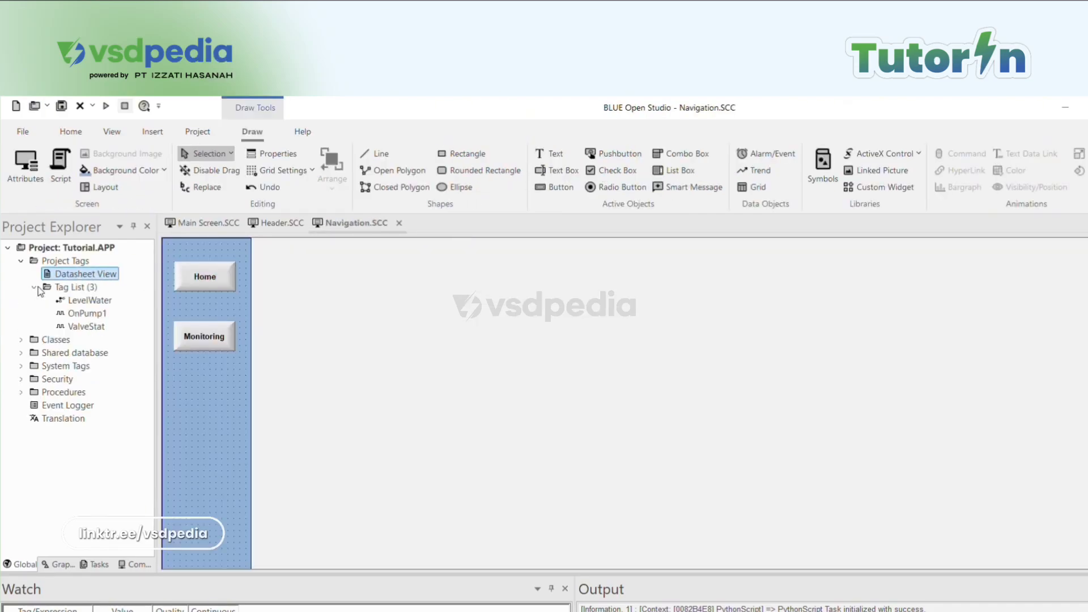
pyautogui.click(75, 315)
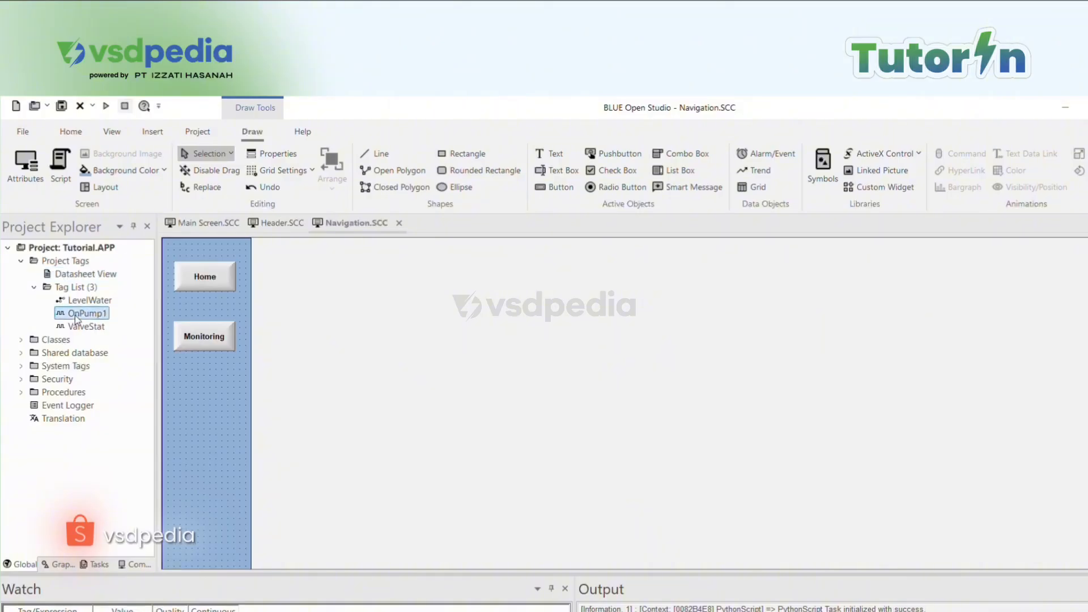
pyautogui.doubleClick(76, 315)
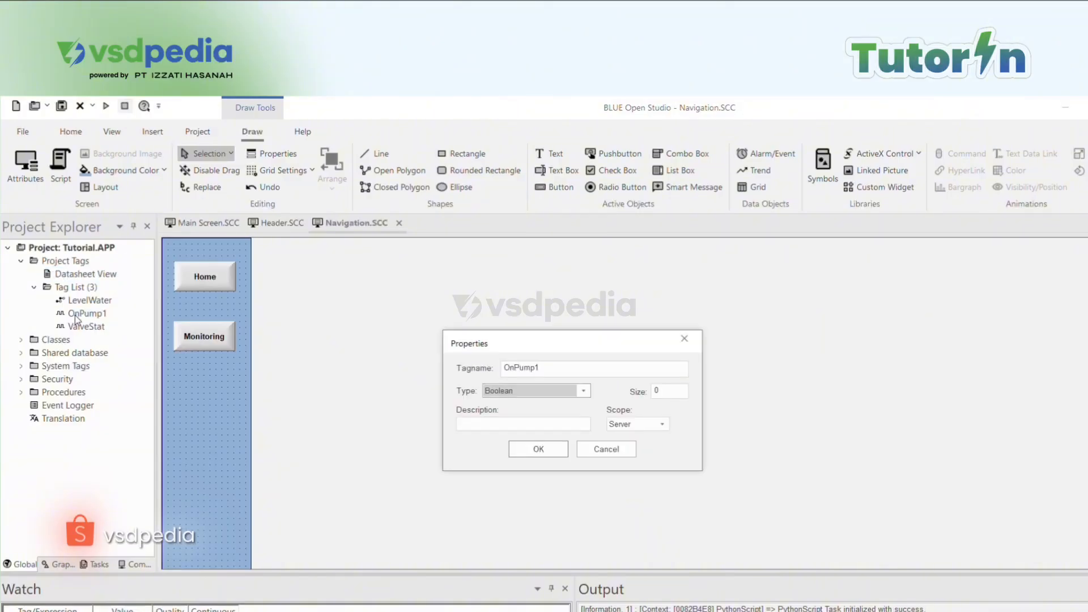
pyautogui.click(578, 391)
pyautogui.click(598, 452)
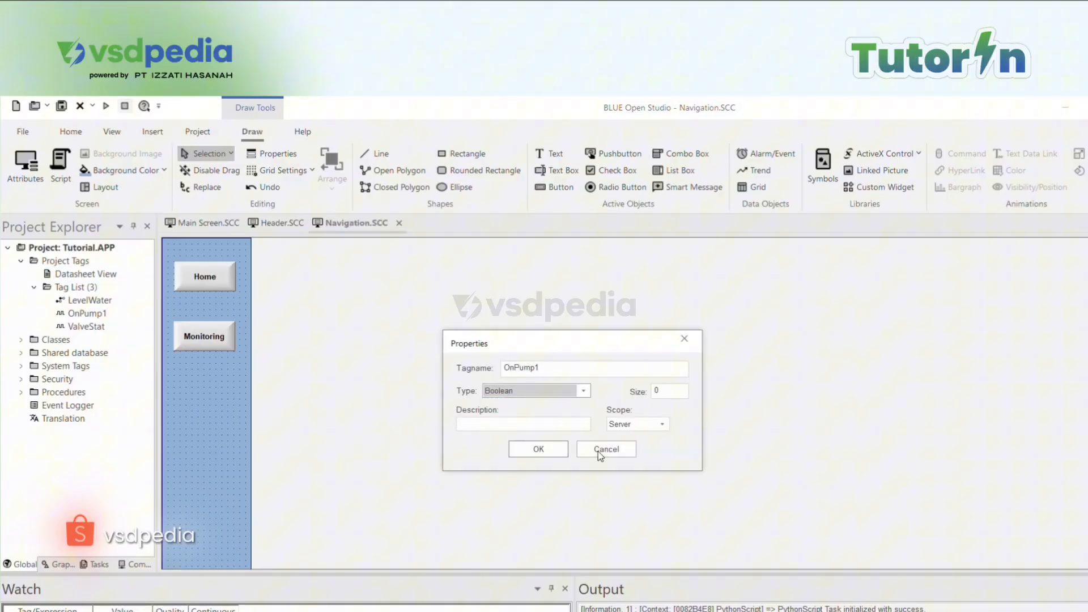
pyautogui.click(524, 425)
pyautogui.click(649, 430)
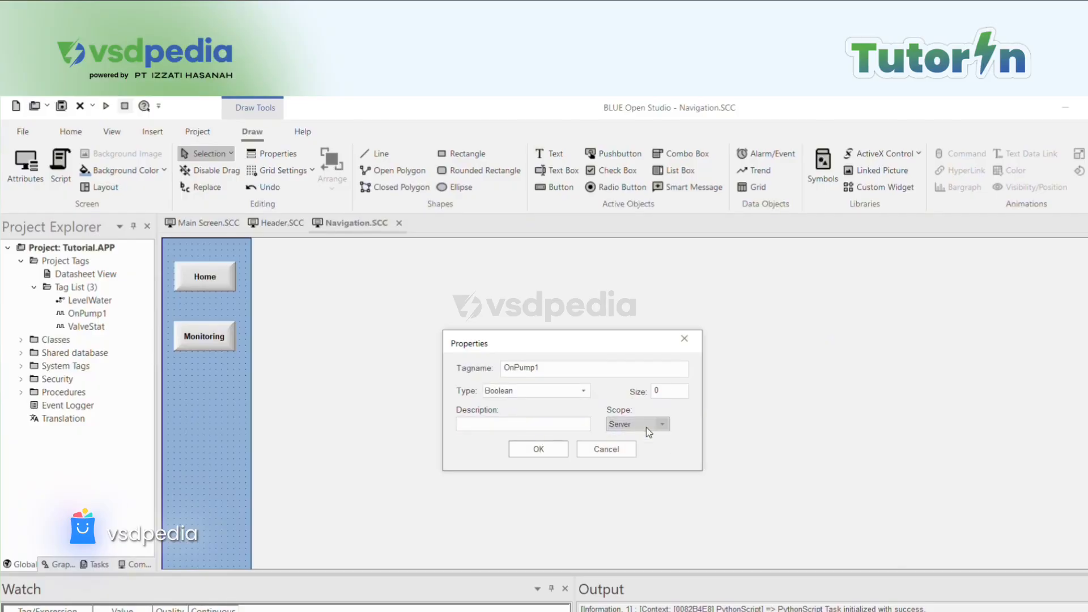
pyautogui.click(649, 428)
pyautogui.click(591, 449)
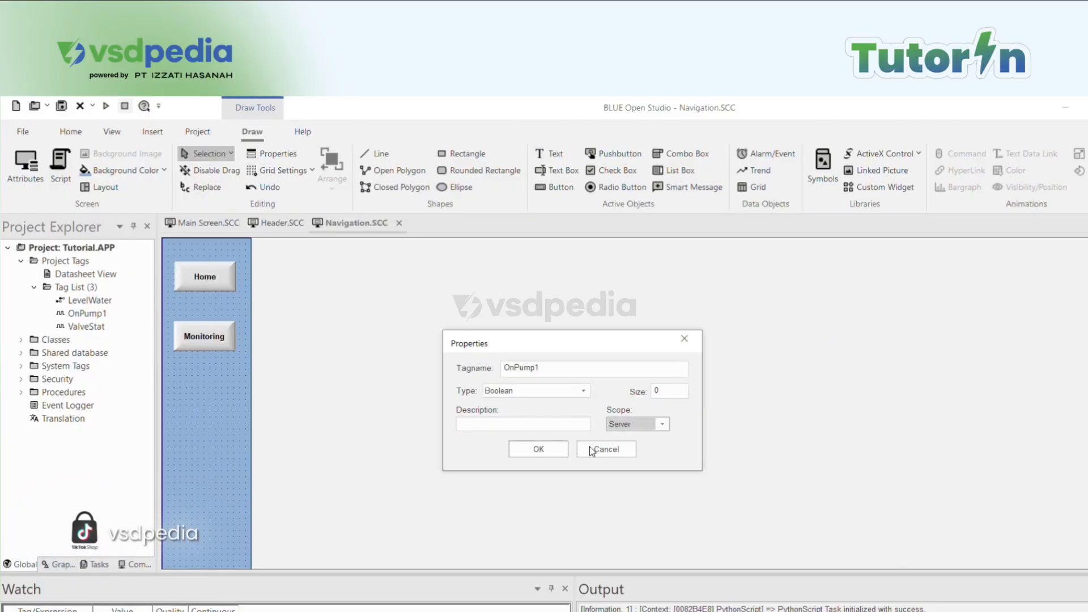
pyautogui.click(591, 450)
# Step: Reopen the project tag datasheet to examine the OnPump1 row, and check the ValveStat tag's properties
pyautogui.doubleClick(71, 275)
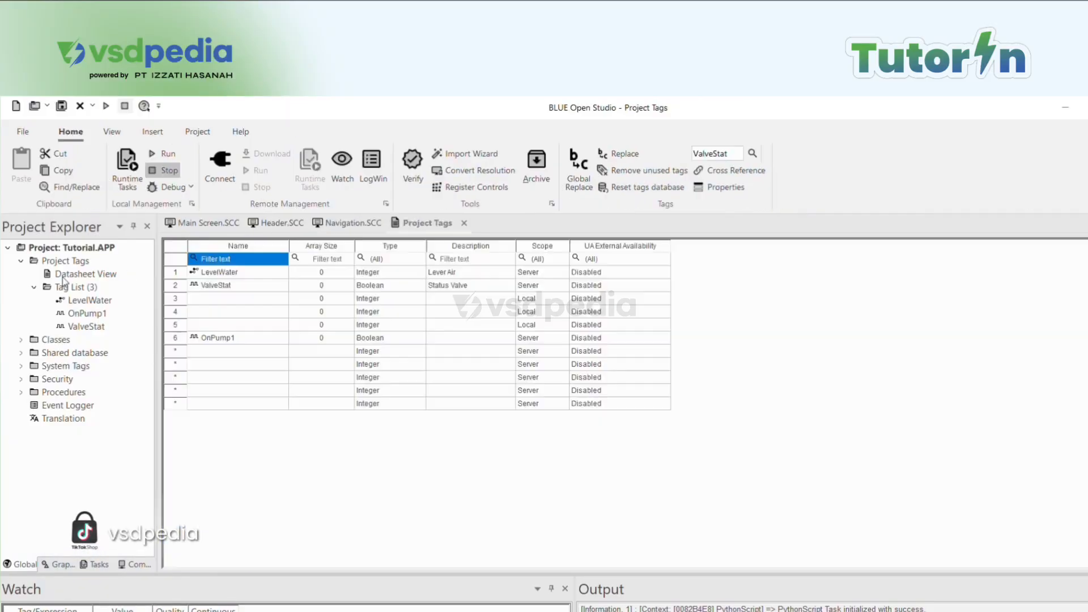
pyautogui.click(195, 297)
pyautogui.click(227, 310)
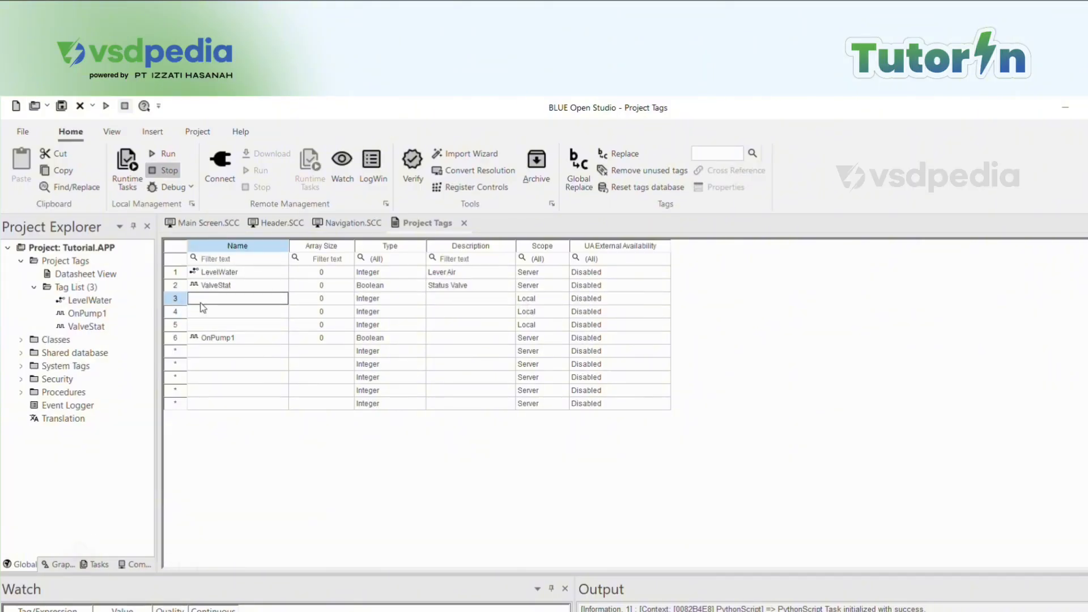
pyautogui.click(204, 338)
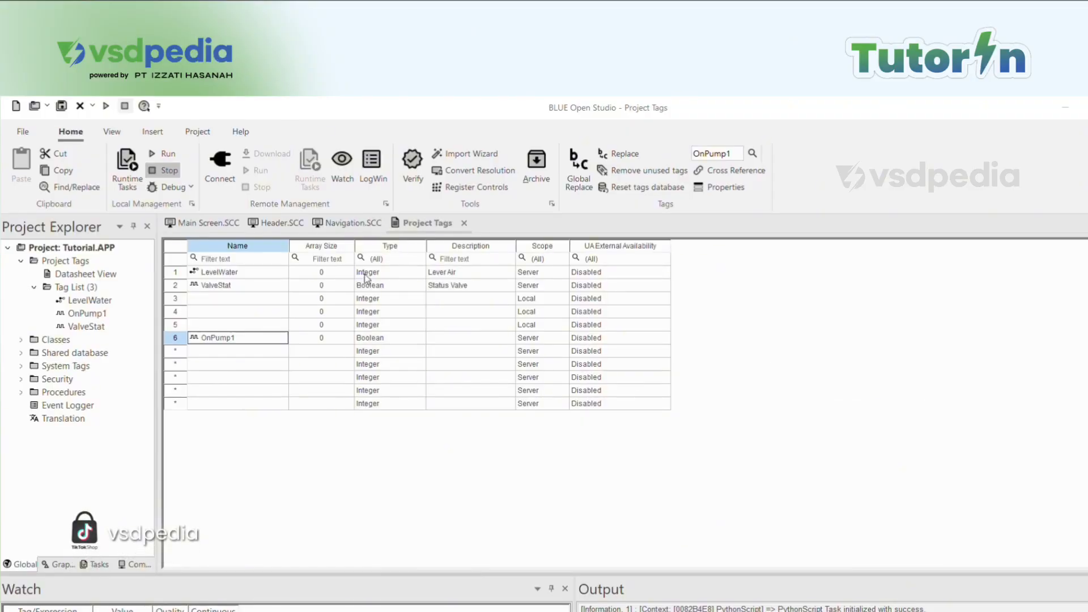
pyautogui.doubleClick(80, 329)
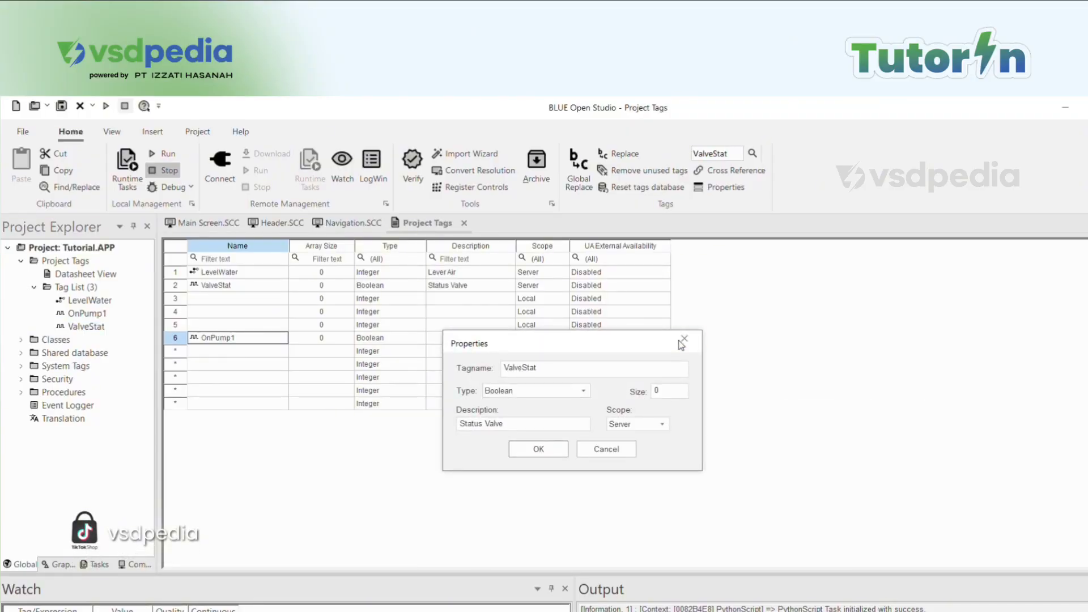
pyautogui.click(681, 340)
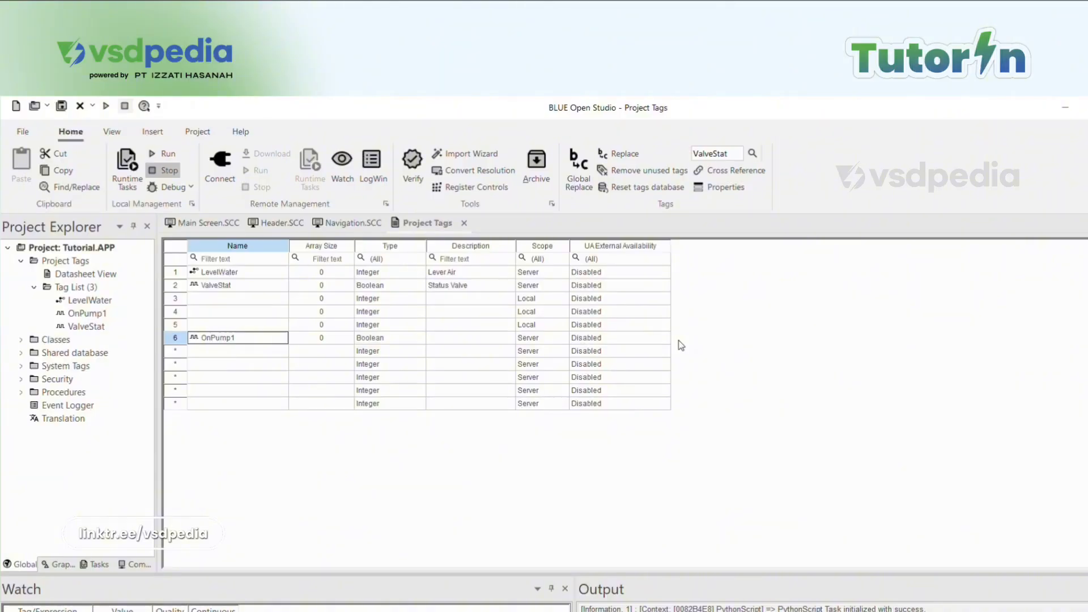